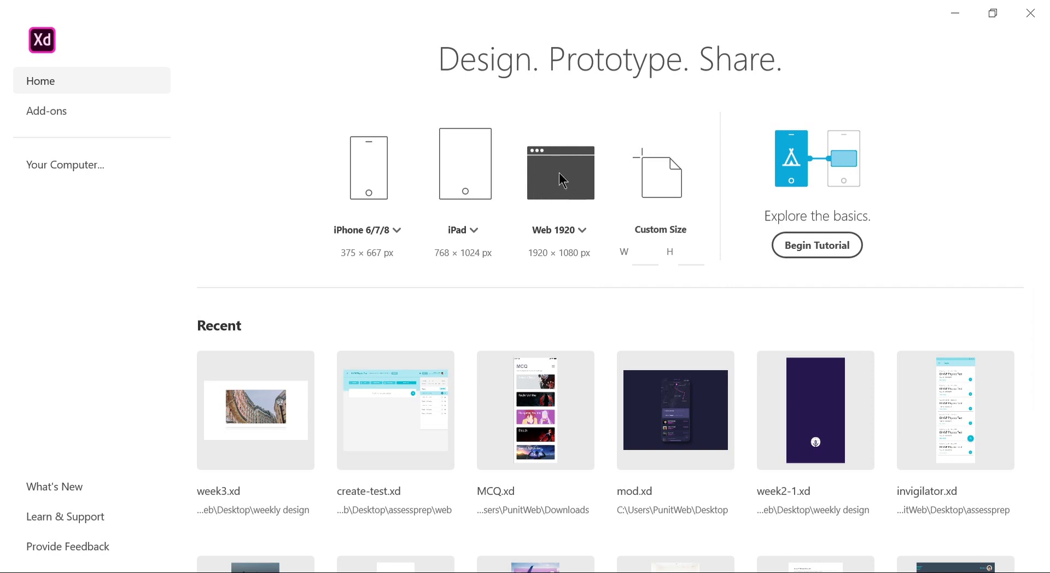
Create a new Web 1920 document from the Home screen presets.
{"action": "left_click", "coordinate": [560, 173]}
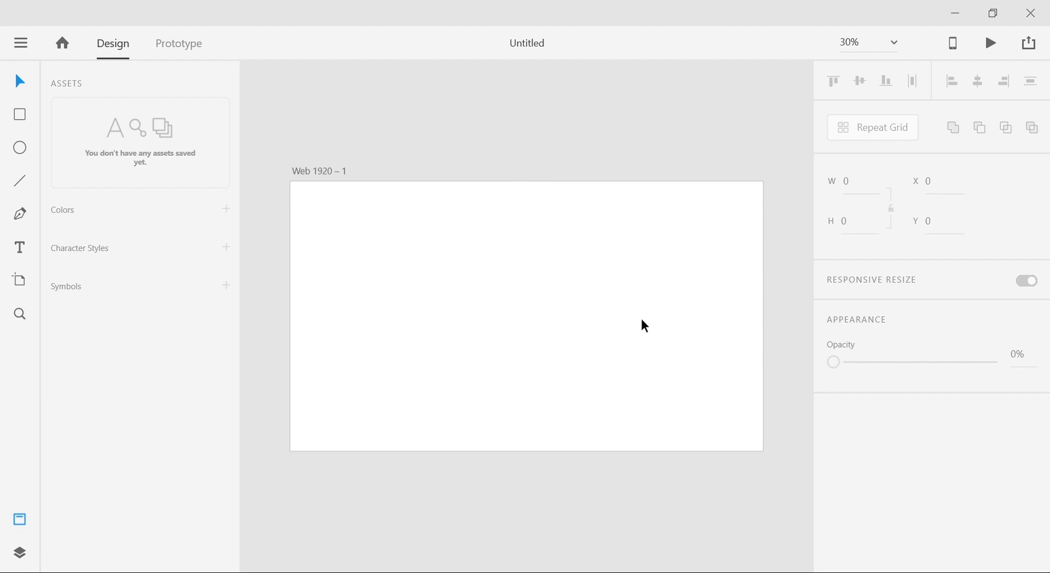
Shift the Web 1920 – 1 artboard slightly and paste the orange car image onto it.
{"action": "left_click_drag", "start_coordinate": [393, 307], "coordinate": [310, 306]}
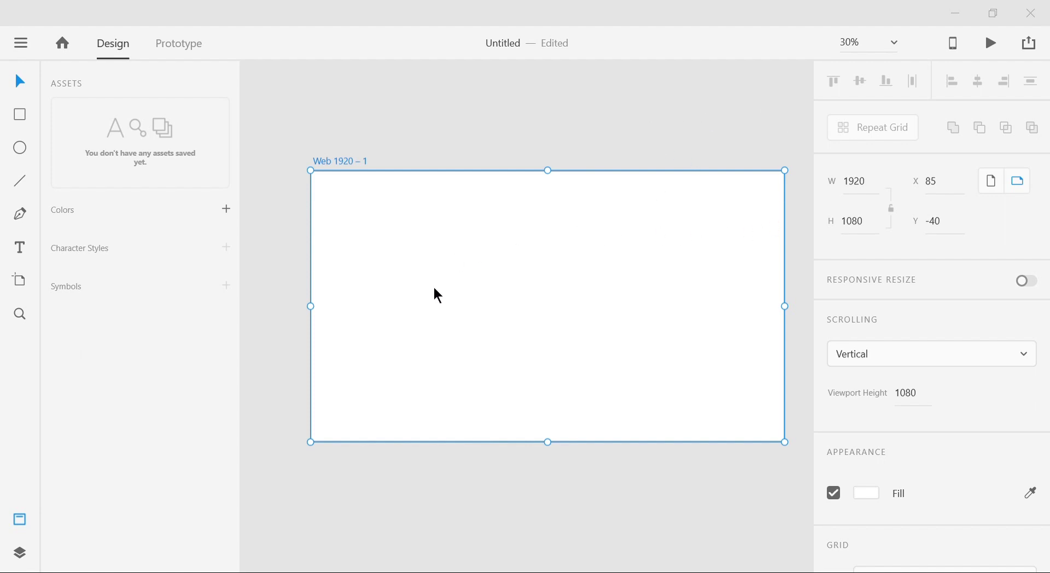
{"action": "key", "text": "ctrl+v"}
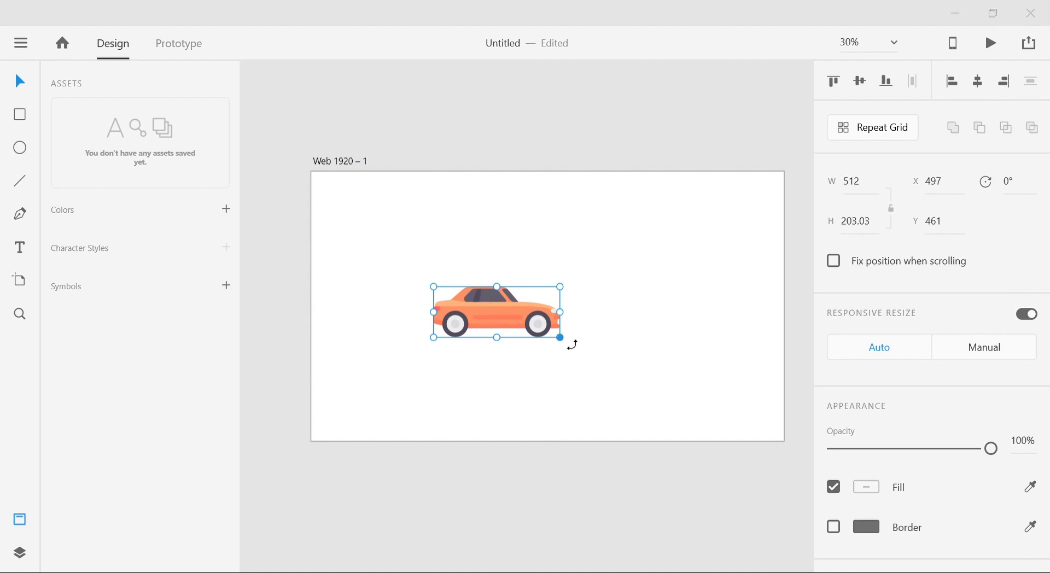
{"action": "left_click", "coordinate": [600, 344]}
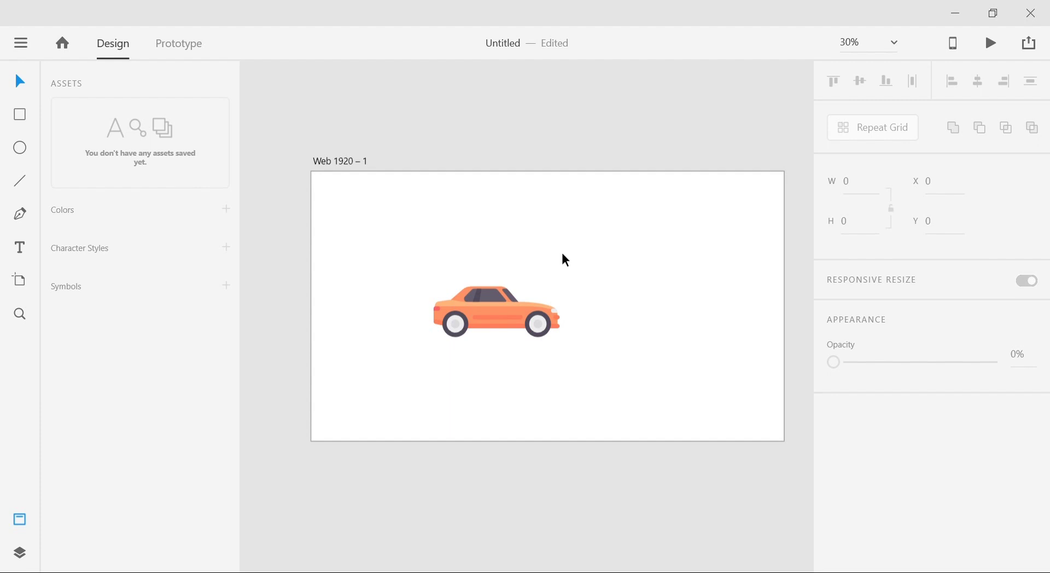
Move the car toward the artboard's right side.
{"action": "left_click", "coordinate": [484, 331]}
{"action": "left_click_drag", "start_coordinate": [535, 322], "coordinate": [696, 308]}
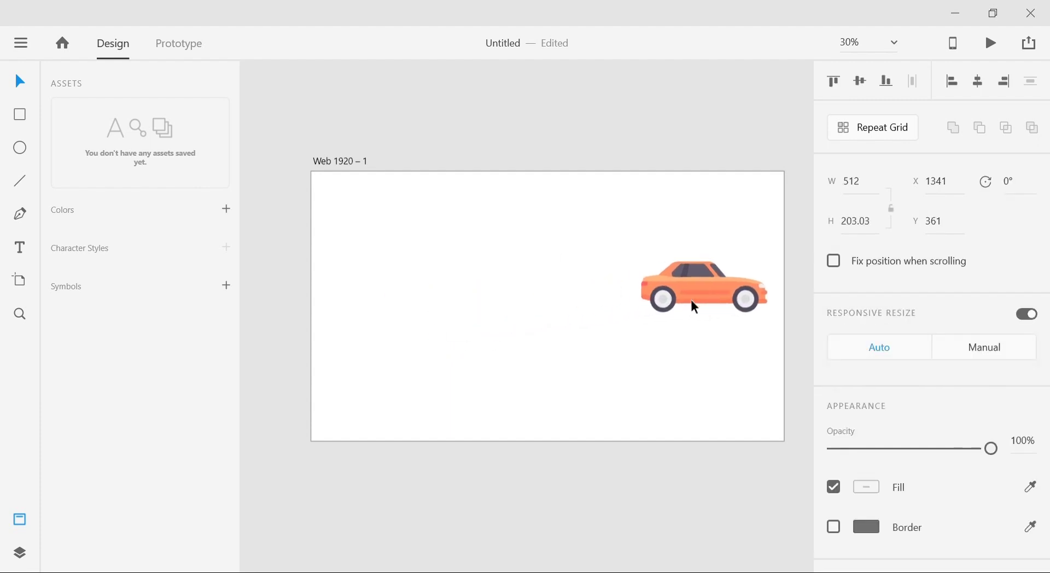
{"action": "left_click", "coordinate": [494, 368]}
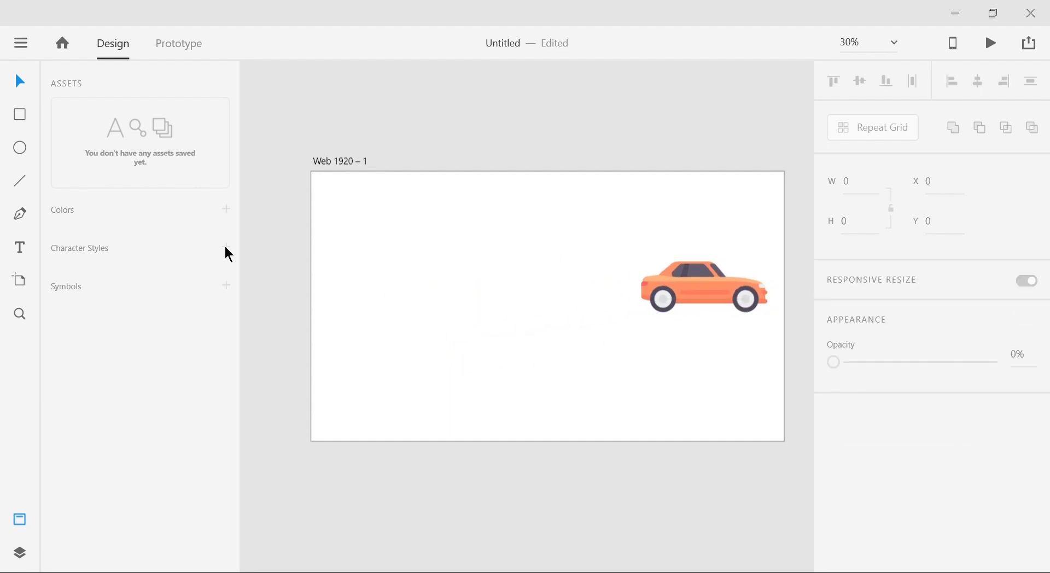
Draw a straight horizontal road path with the Pen tool across the artboard.
{"action": "left_click", "coordinate": [20, 215]}
{"action": "left_click", "coordinate": [20, 181]}
{"action": "left_click_drag", "start_coordinate": [768, 313], "coordinate": [381, 312]}
{"action": "left_click", "coordinate": [366, 306]}
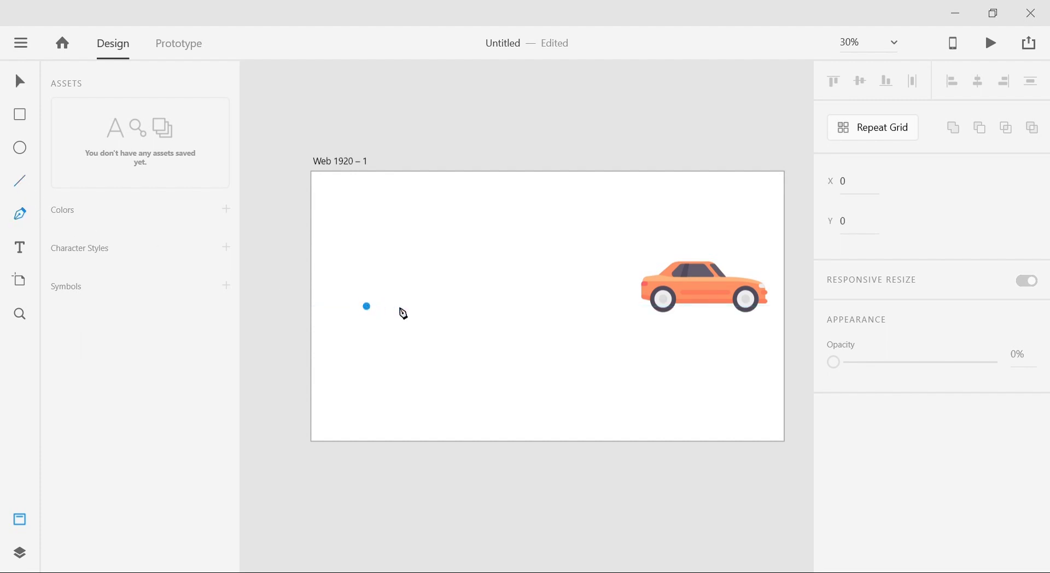
{"action": "left_click", "coordinate": [701, 307]}
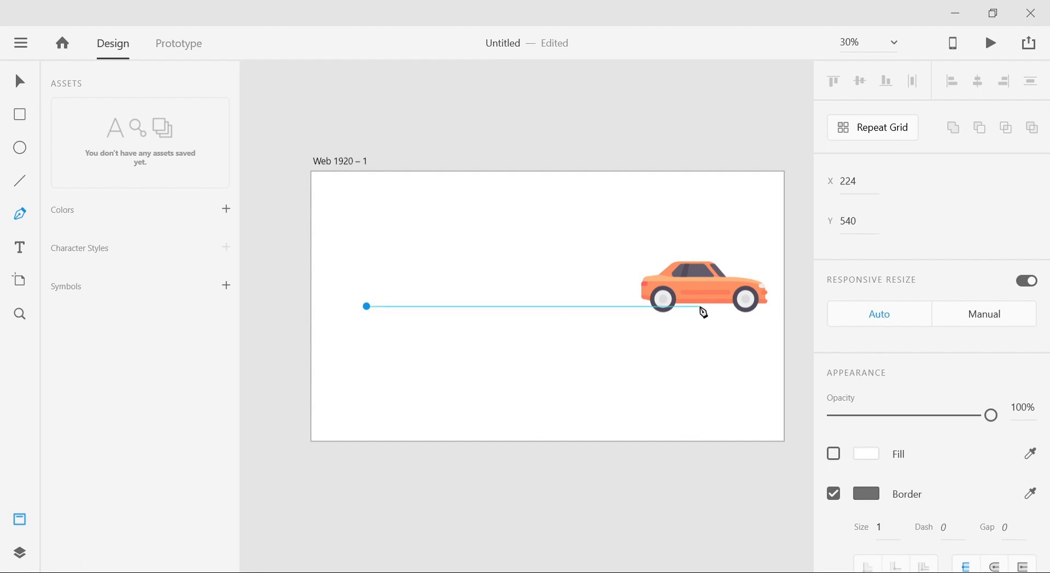
{"action": "key", "text": "Escape"}
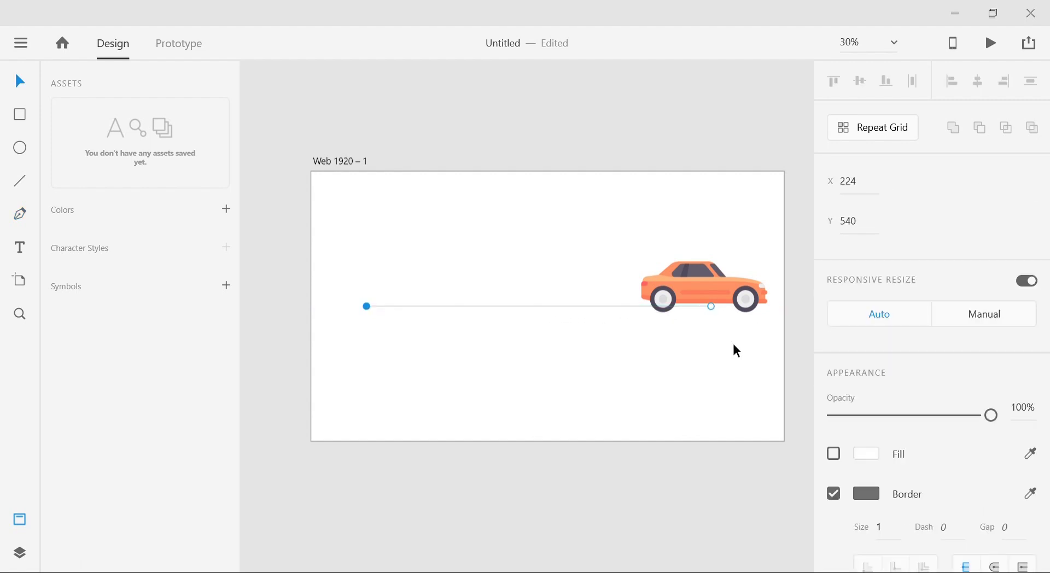
Set the road line's border size to 50.
{"action": "left_click", "coordinate": [568, 306]}
{"action": "scroll", "coordinate": [880, 509], "scroll_direction": "down", "scroll_amount": 3}
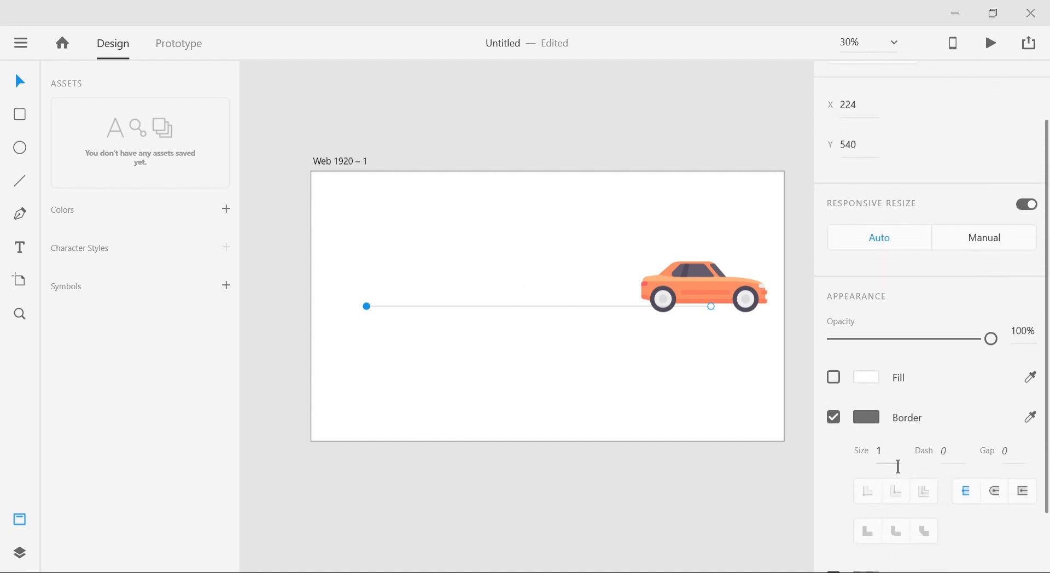
{"action": "left_click", "coordinate": [899, 467]}
{"action": "type", "text": "40"}
{"action": "key", "text": "Return"}
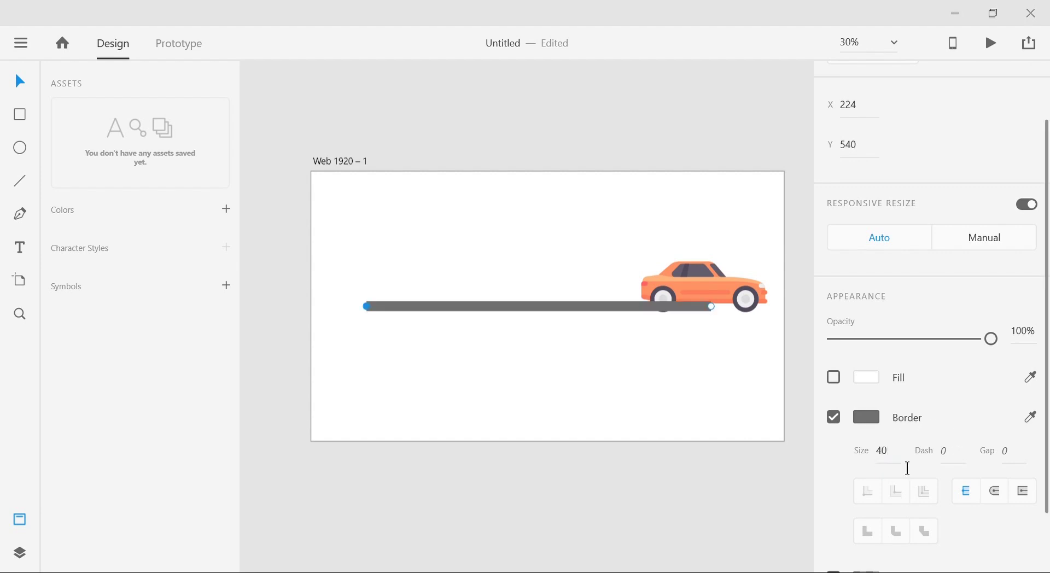
{"action": "left_click", "coordinate": [904, 462]}
{"action": "type", "text": "50"}
{"action": "key", "text": "Return"}
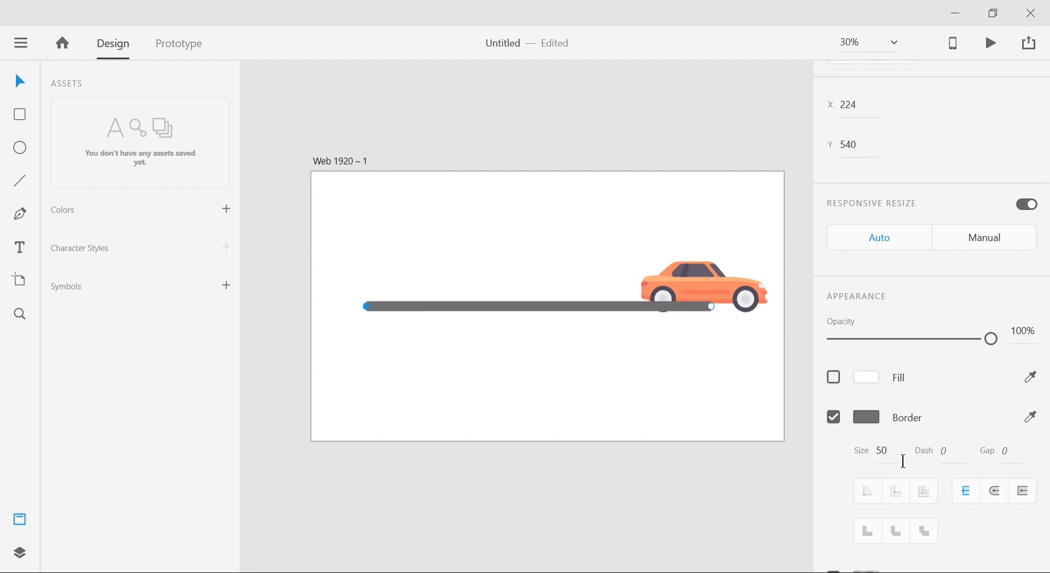
Colour the road border dark grey #393939.
{"action": "left_click", "coordinate": [872, 423]}
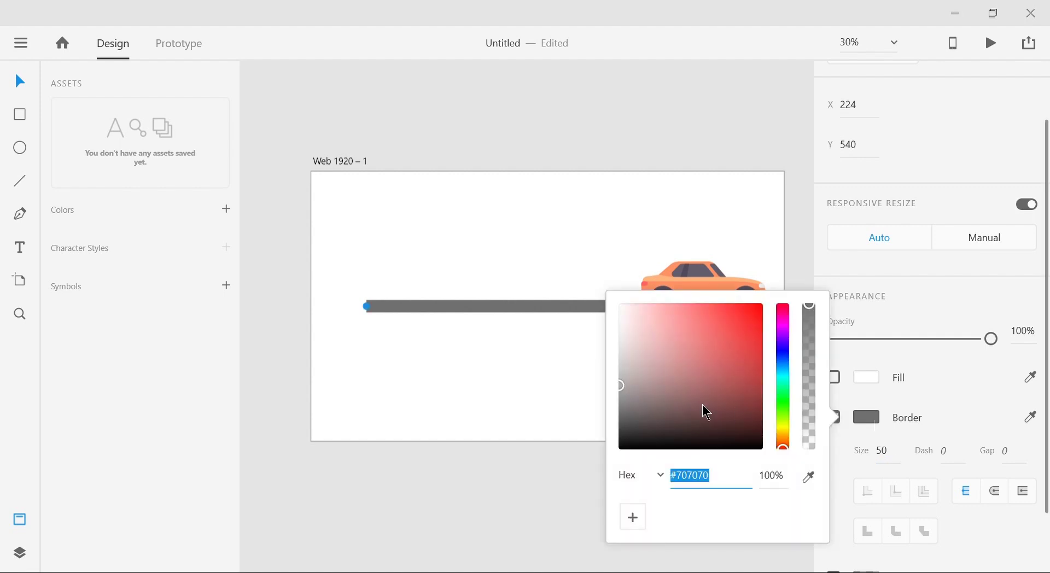
{"action": "left_click_drag", "start_coordinate": [704, 412], "coordinate": [614, 427]}
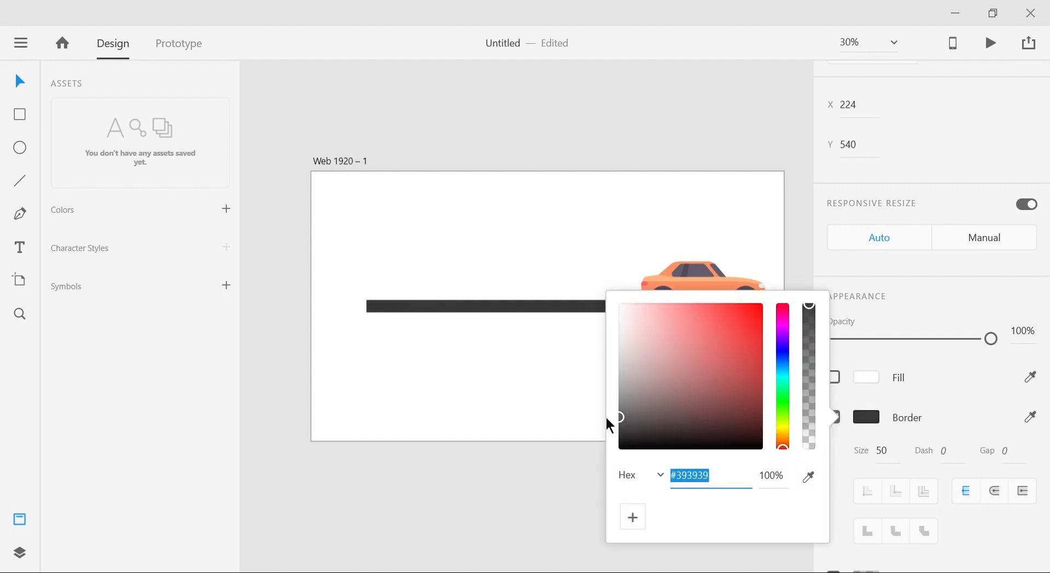
{"action": "left_click", "coordinate": [575, 405]}
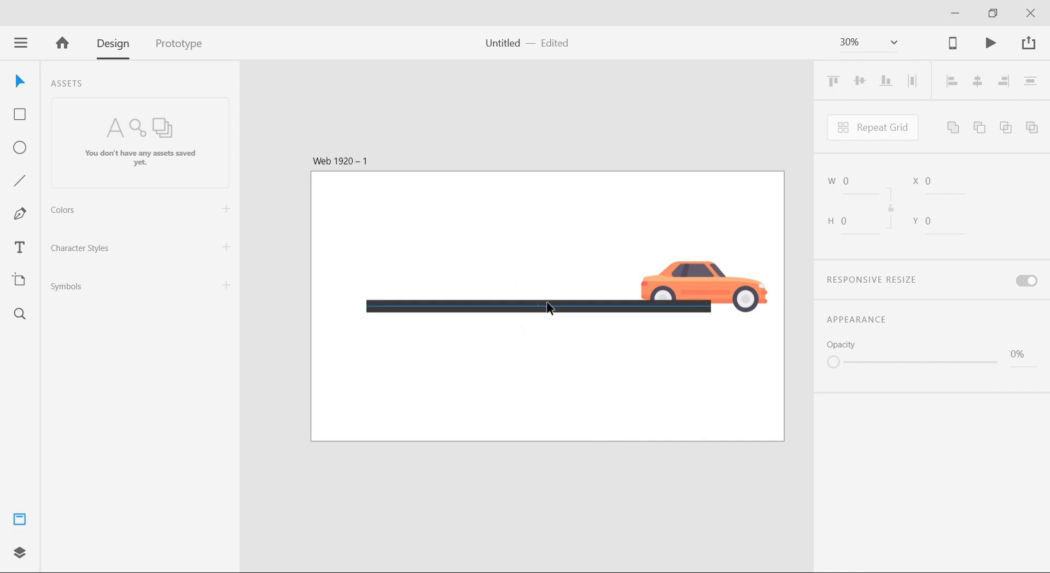
{"action": "left_click", "coordinate": [562, 312]}
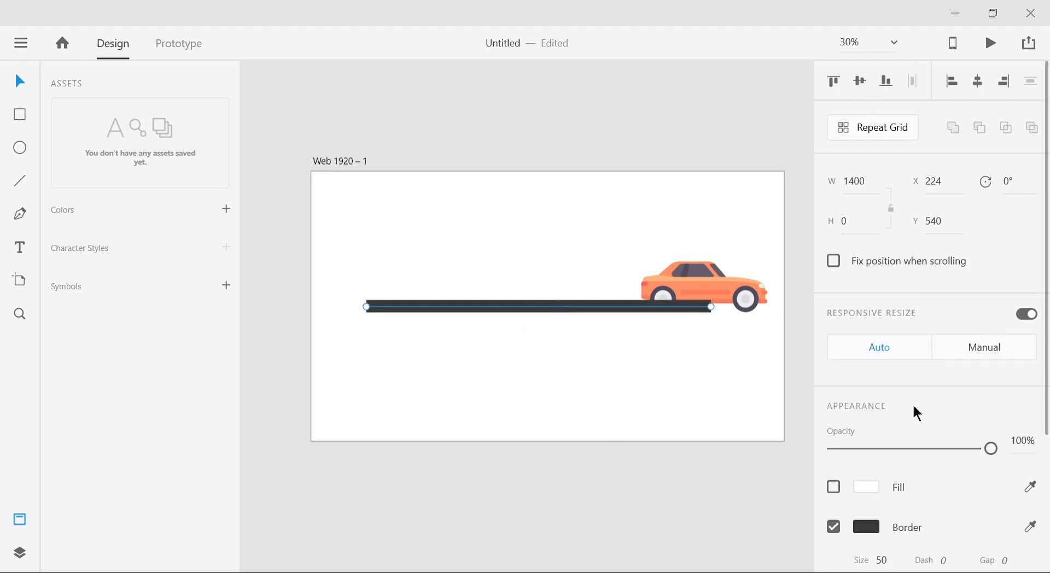
{"action": "scroll", "coordinate": [918, 413], "scroll_direction": "down", "scroll_amount": 3}
Set the road border's dash to 50, giving dashes with a 50 gap.
{"action": "scroll", "coordinate": [922, 415], "scroll_direction": "down", "scroll_amount": 1}
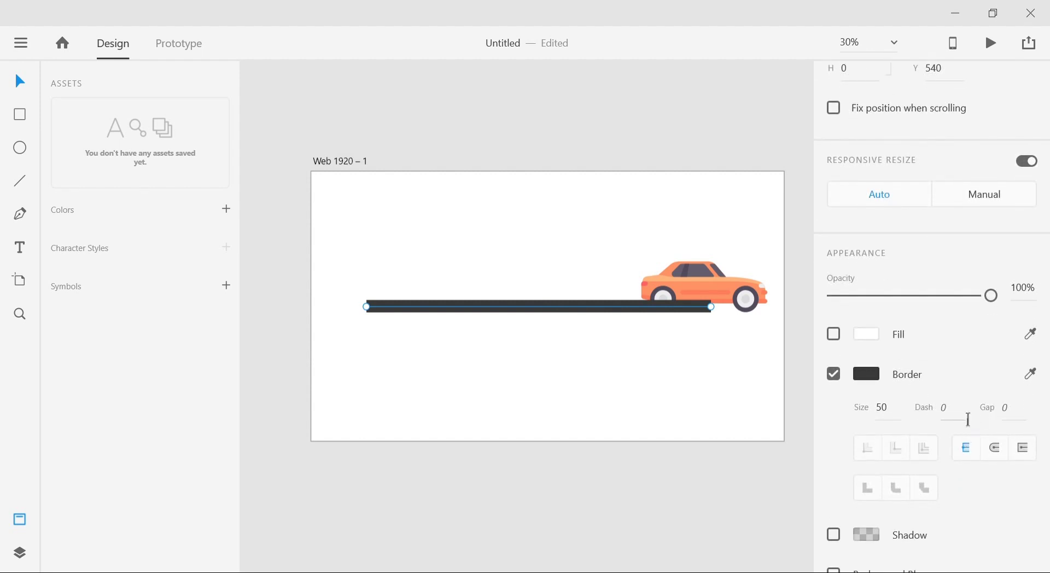
{"action": "left_click", "coordinate": [966, 417]}
{"action": "type", "text": "50"}
{"action": "key", "text": "Return"}
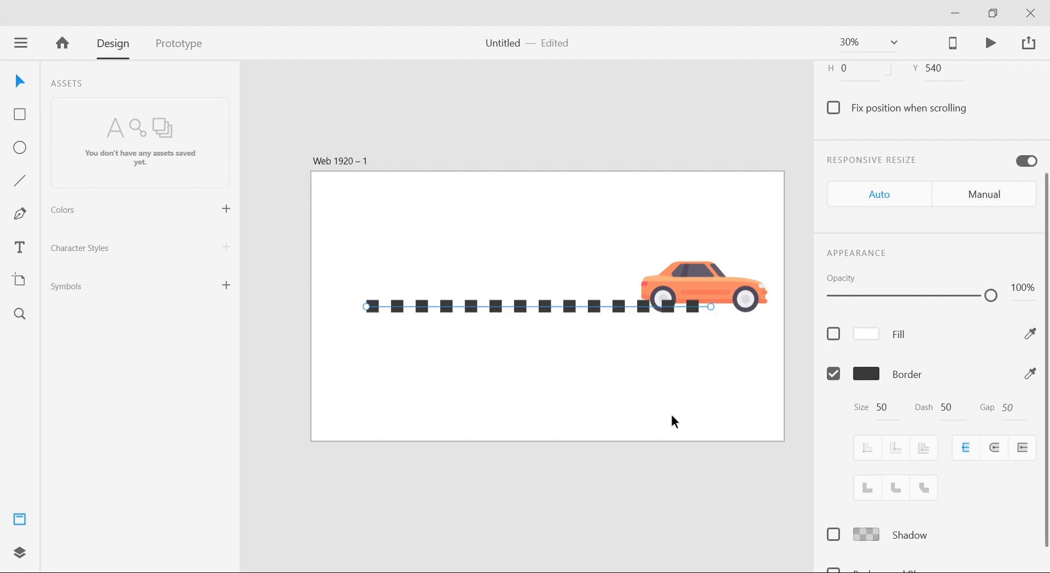
{"action": "left_click", "coordinate": [673, 422]}
{"action": "left_click", "coordinate": [673, 310]}
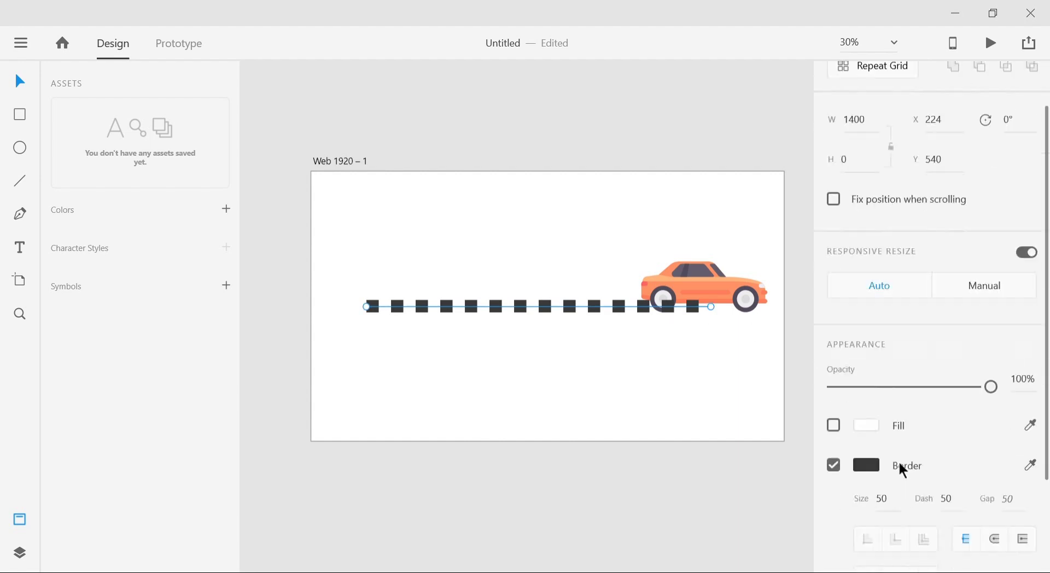
{"action": "scroll", "coordinate": [902, 469], "scroll_direction": "down", "scroll_amount": 3}
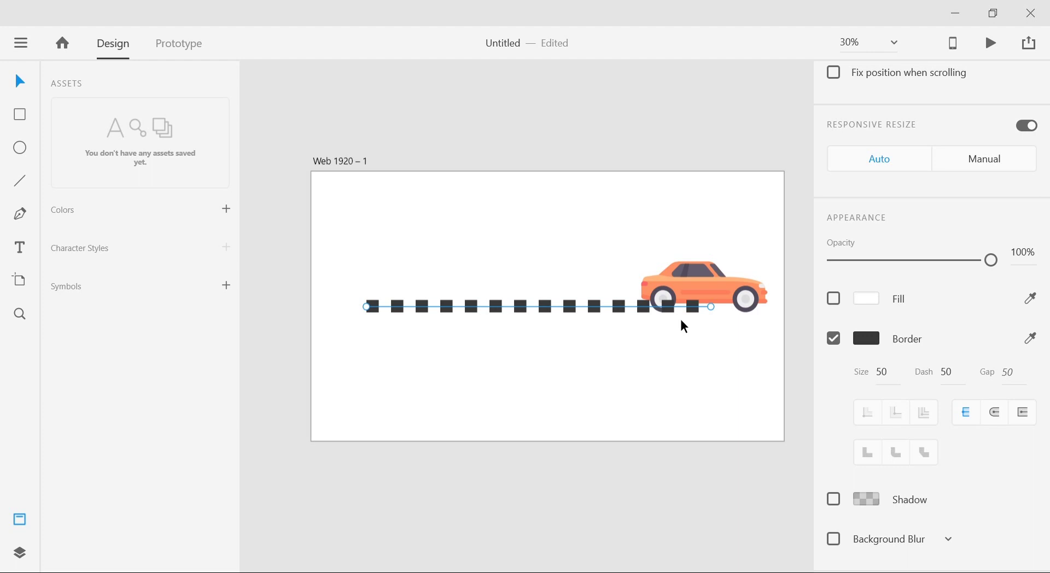
Nudge the dashed road slightly to the right.
{"action": "left_click", "coordinate": [681, 342]}
{"action": "left_click", "coordinate": [611, 312]}
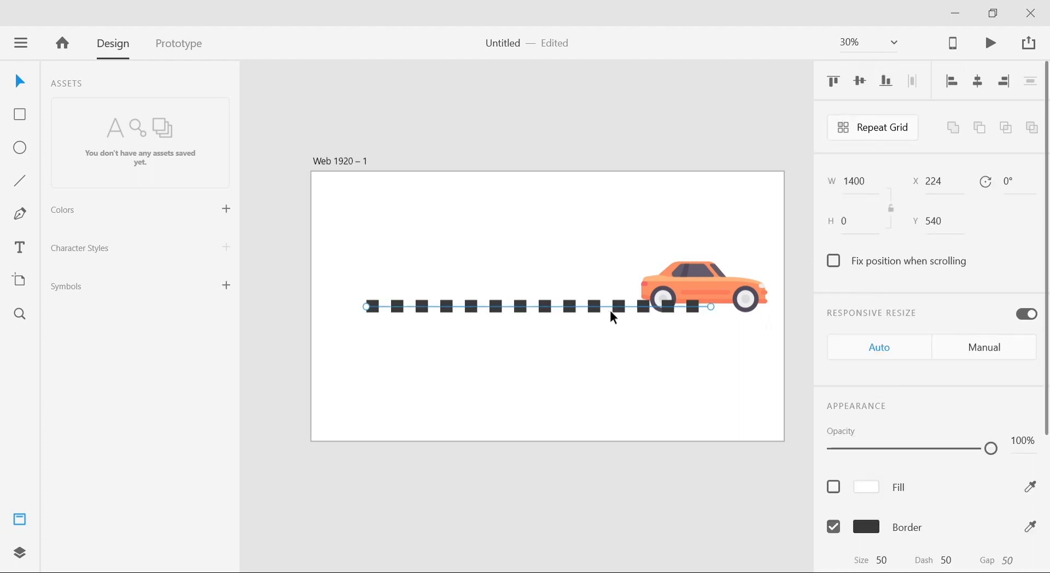
{"action": "left_click_drag", "start_coordinate": [612, 311], "coordinate": [622, 311]}
{"action": "left_click", "coordinate": [632, 361]}
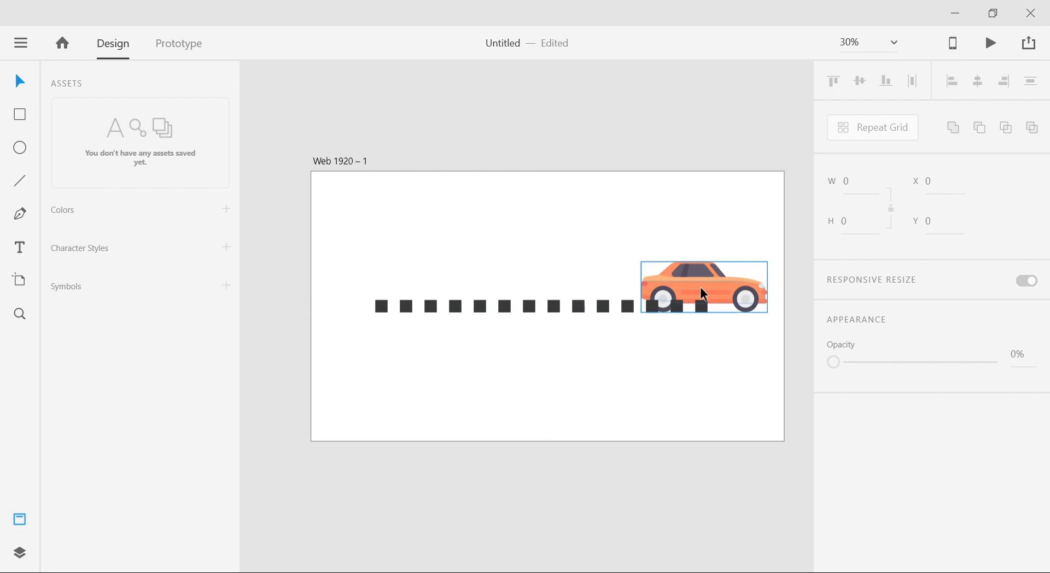
{"action": "left_click", "coordinate": [631, 309]}
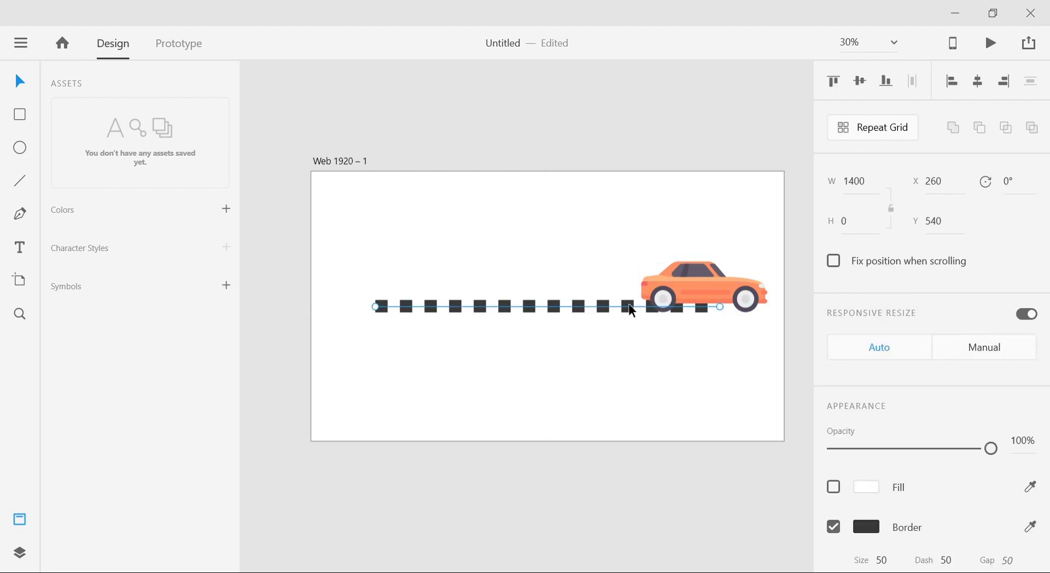
{"action": "left_click", "coordinate": [723, 281]}
{"action": "left_click", "coordinate": [668, 244]}
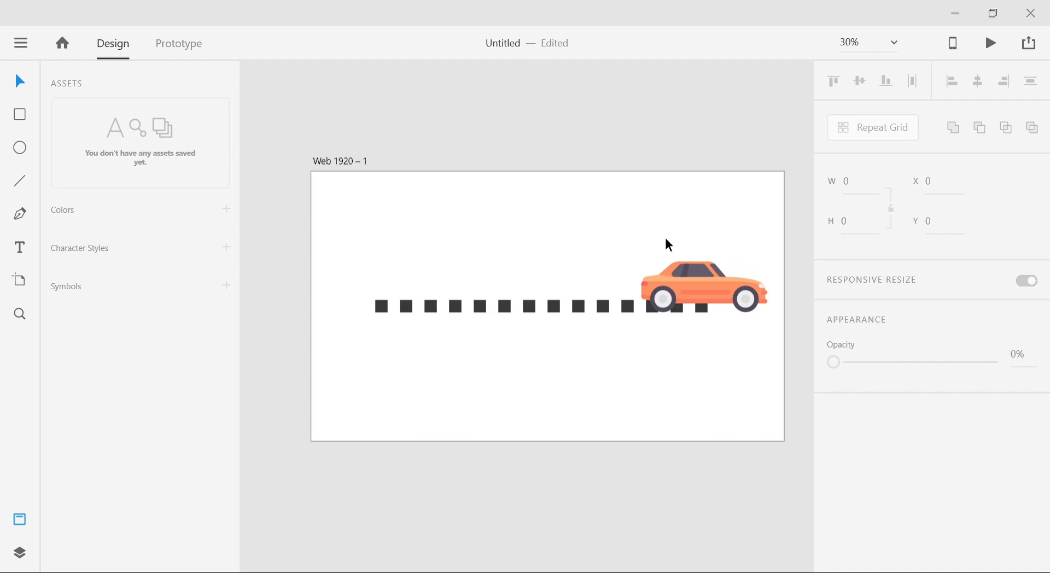
Drag the car to the road's start, then back to its right end at X 1306, Y 354.
{"action": "left_click", "coordinate": [713, 301]}
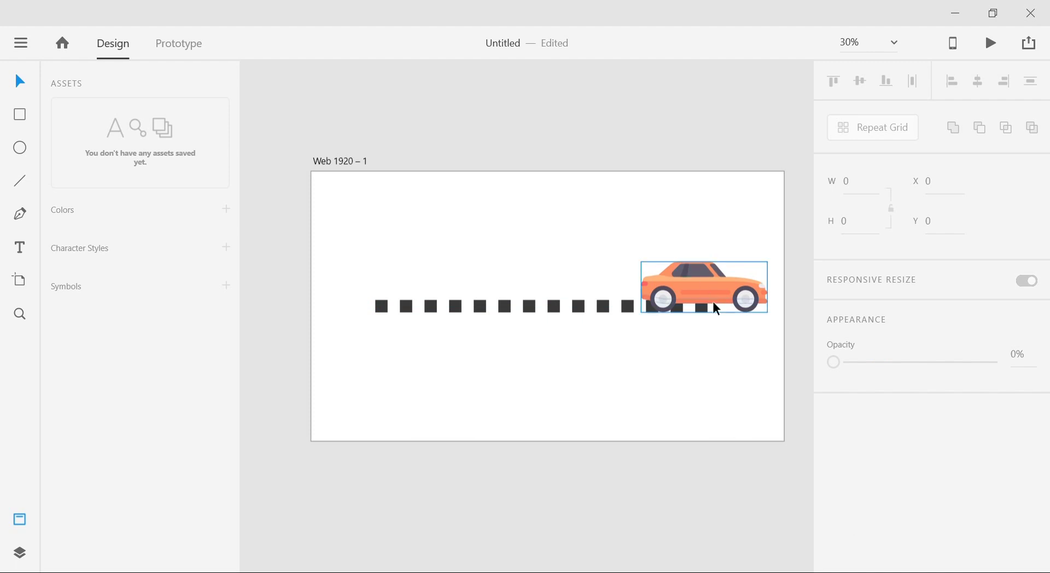
{"action": "left_click_drag", "start_coordinate": [713, 301], "coordinate": [439, 292]}
{"action": "left_click", "coordinate": [559, 253]}
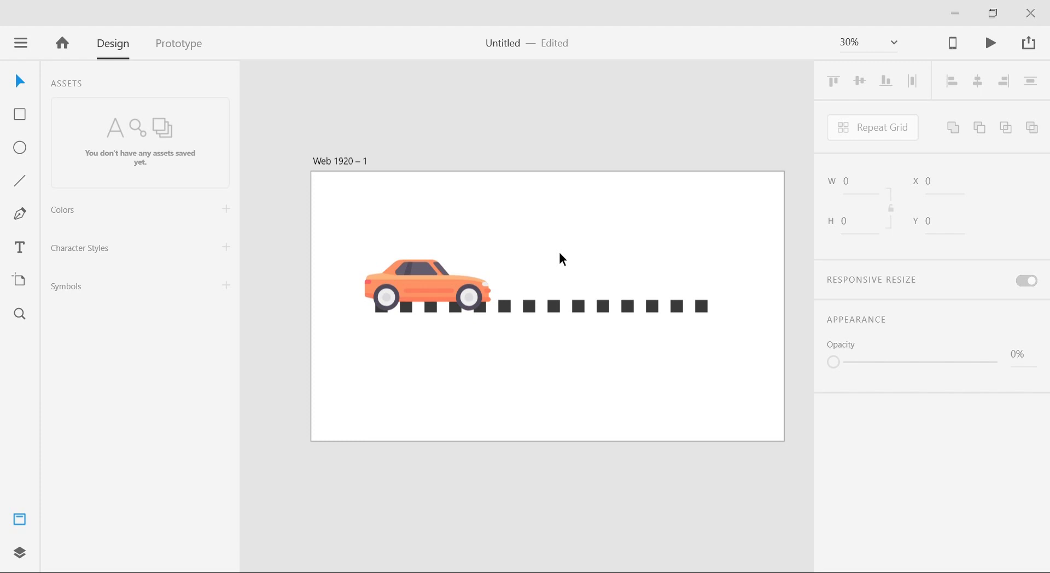
{"action": "left_click", "coordinate": [604, 309]}
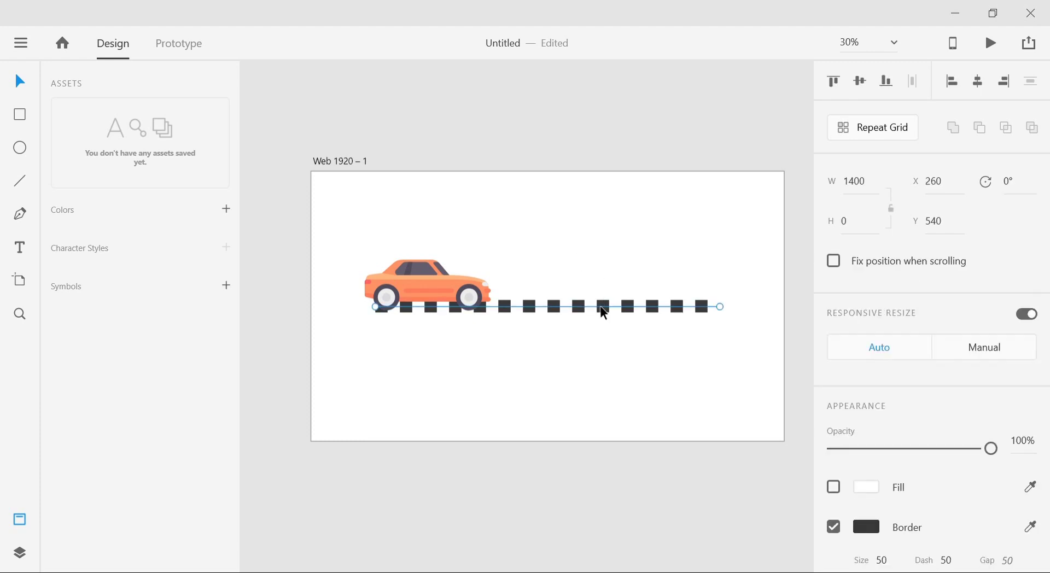
{"action": "left_click_drag", "start_coordinate": [600, 307], "coordinate": [599, 307]}
{"action": "left_click", "coordinate": [612, 348]}
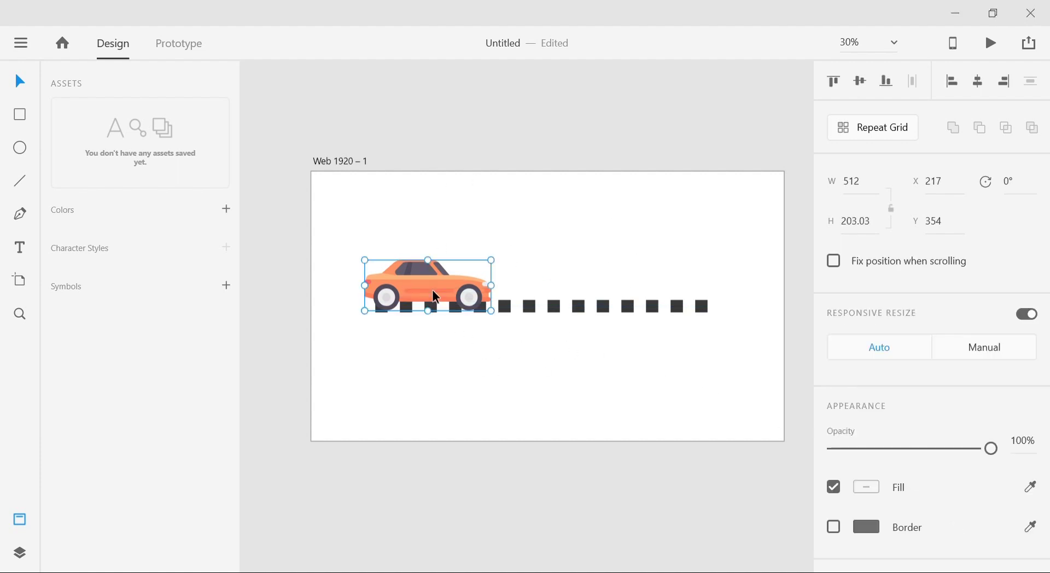
{"action": "left_click_drag", "start_coordinate": [436, 297], "coordinate": [711, 298]}
{"action": "left_click", "coordinate": [708, 388]}
Add an anchor point partway along the dashed road.
{"action": "key", "text": "ctrl+equal"}
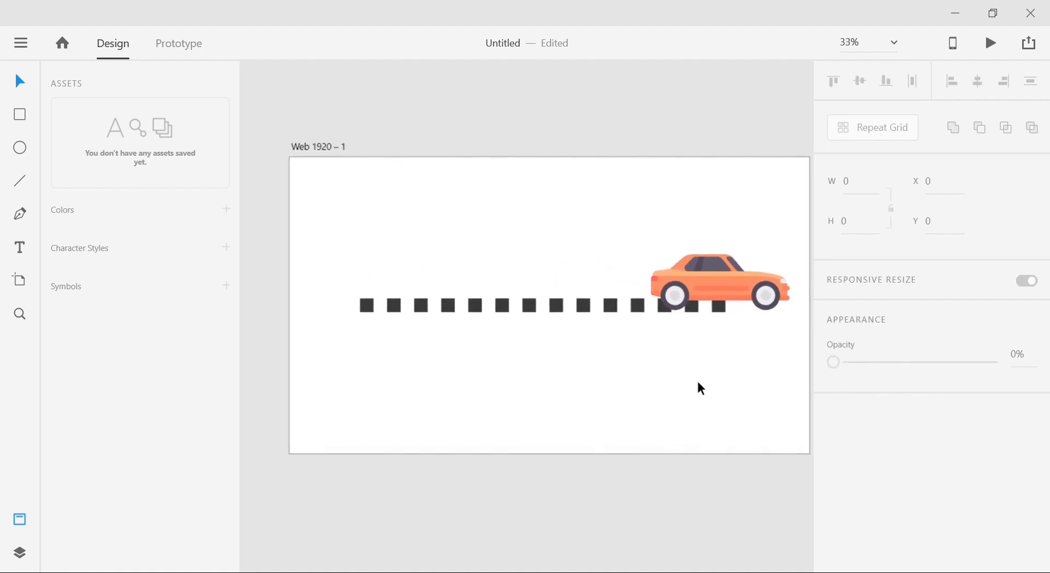
{"action": "left_click_drag", "start_coordinate": [699, 386], "coordinate": [676, 392]}
{"action": "left_click", "coordinate": [596, 308]}
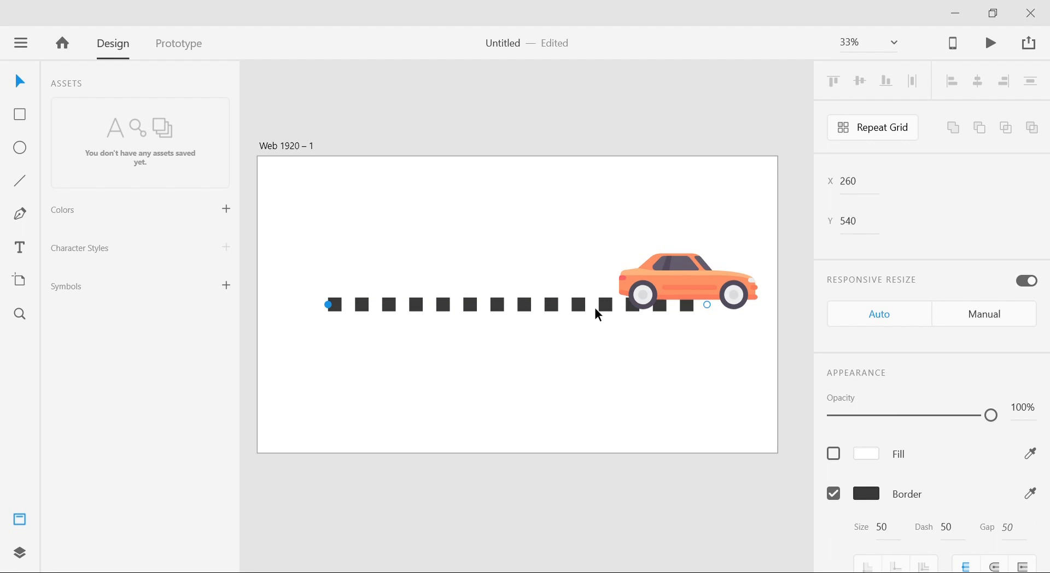
{"action": "key", "text": "ctrl+equal"}
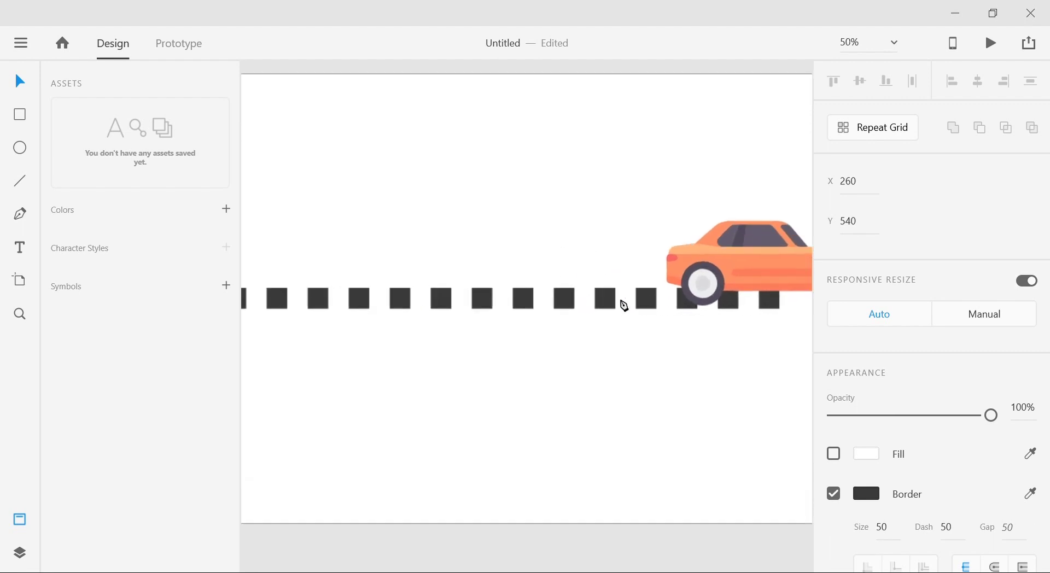
{"action": "left_click", "coordinate": [637, 299]}
{"action": "scroll", "coordinate": [638, 320], "scroll_direction": "right", "scroll_amount": 2}
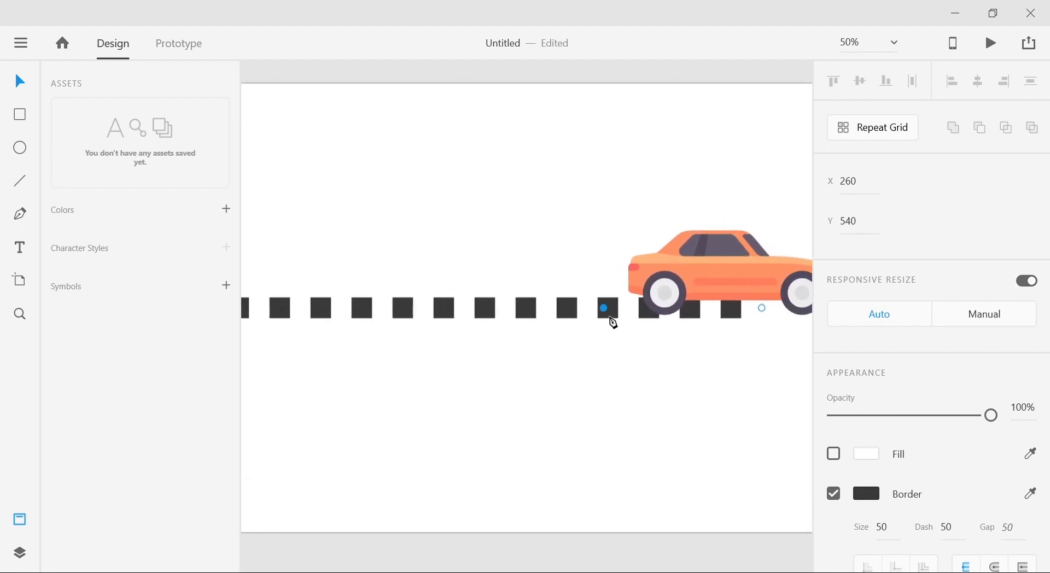
{"action": "key", "text": "ctrl+minus"}
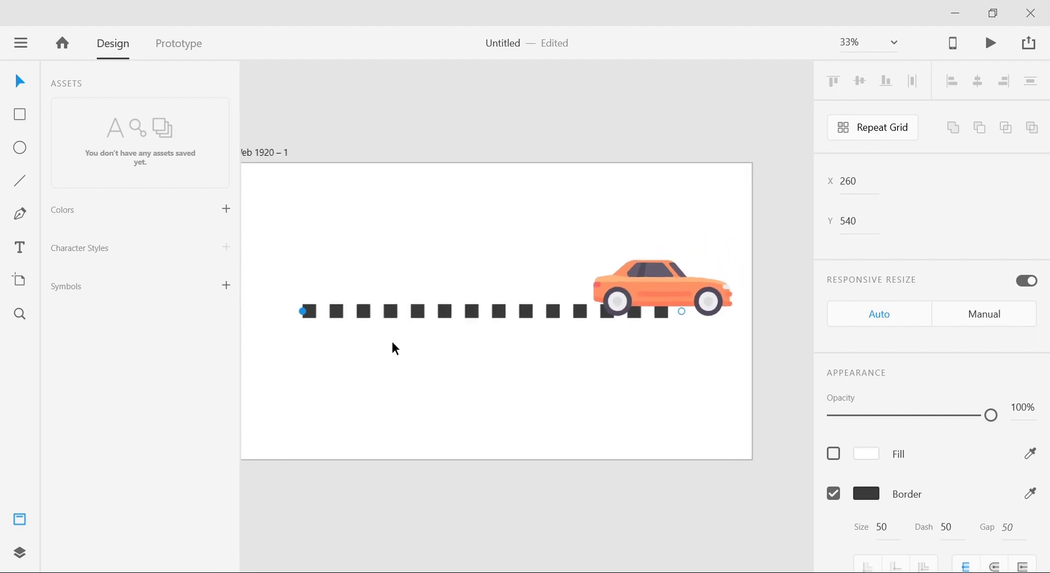
{"action": "left_click", "coordinate": [281, 196]}
{"action": "scroll", "coordinate": [355, 323], "scroll_direction": "left", "scroll_amount": 2}
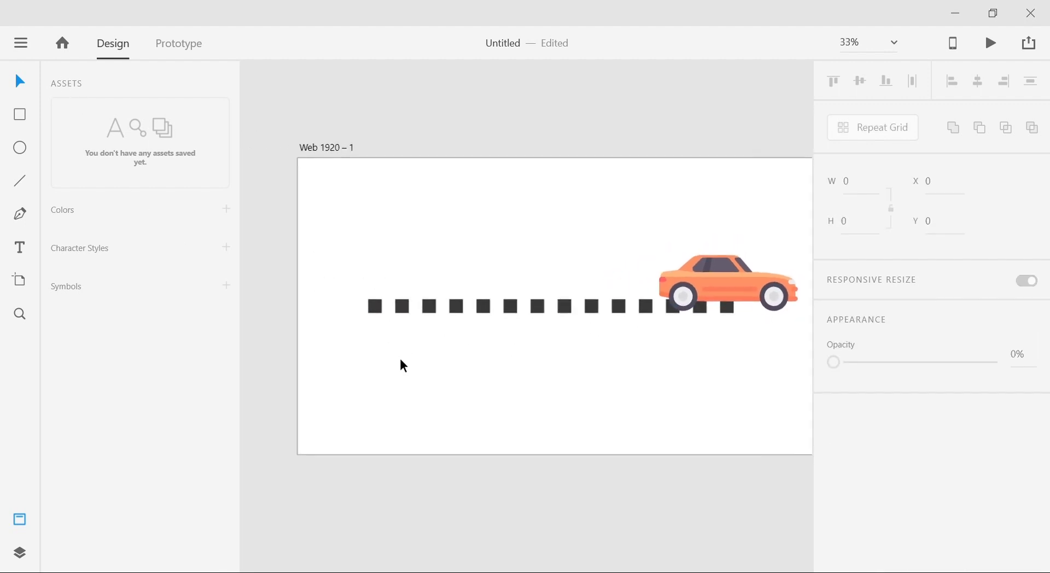
{"action": "left_click", "coordinate": [431, 308]}
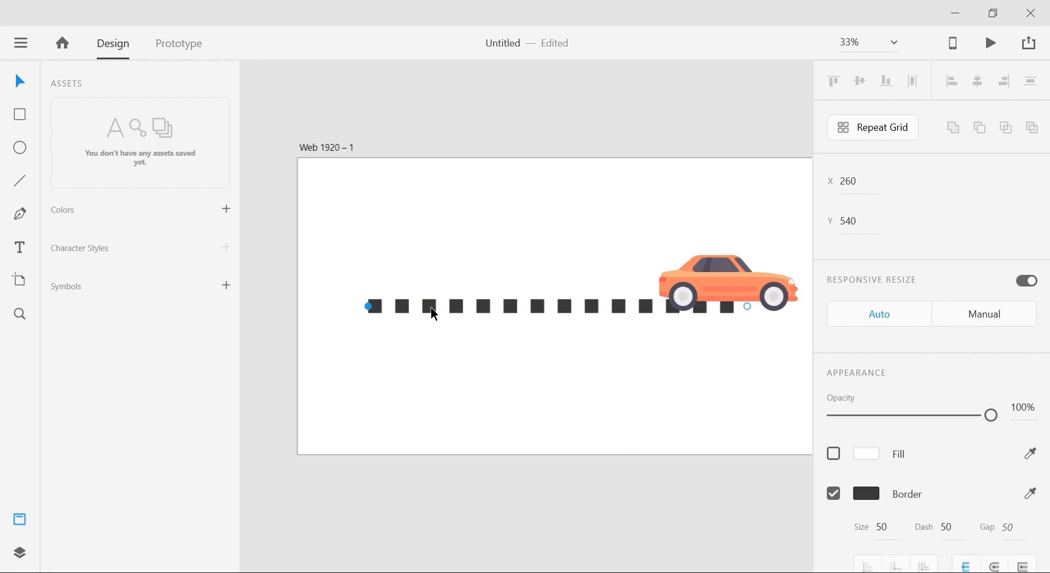
{"action": "scroll", "coordinate": [435, 320], "scroll_direction": "up", "scroll_amount": 5}
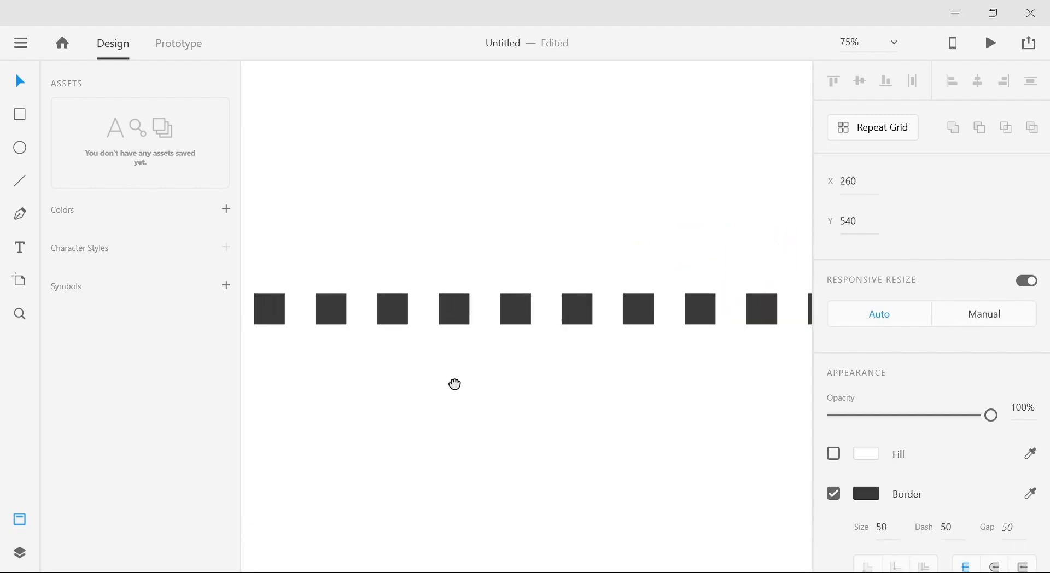
{"action": "scroll", "coordinate": [424, 386], "scroll_direction": "down", "scroll_amount": 2}
Drag that anchor upward to bend the road into a peak and make it smooth.
{"action": "double_click", "coordinate": [437, 345]}
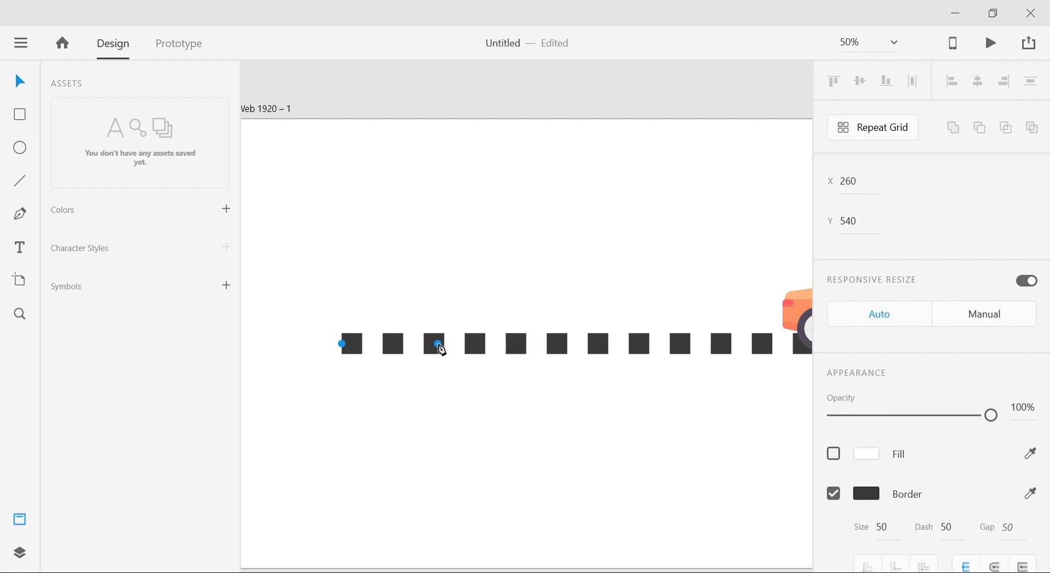
{"action": "left_click", "coordinate": [438, 345]}
{"action": "left_click_drag", "start_coordinate": [437, 345], "coordinate": [447, 284]}
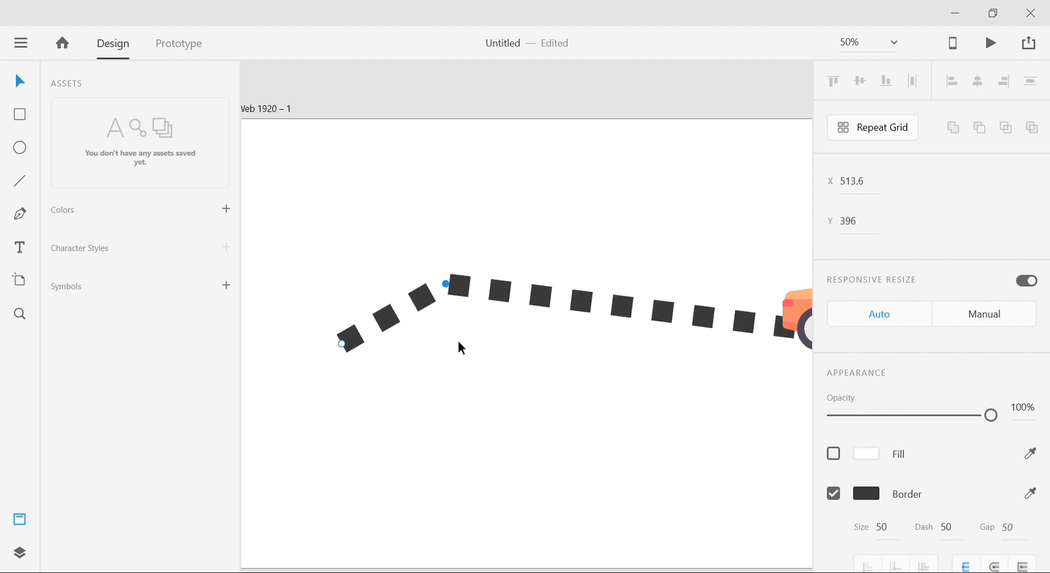
{"action": "mouse_move", "coordinate": [473, 278]}
{"action": "double_click", "coordinate": [448, 286]}
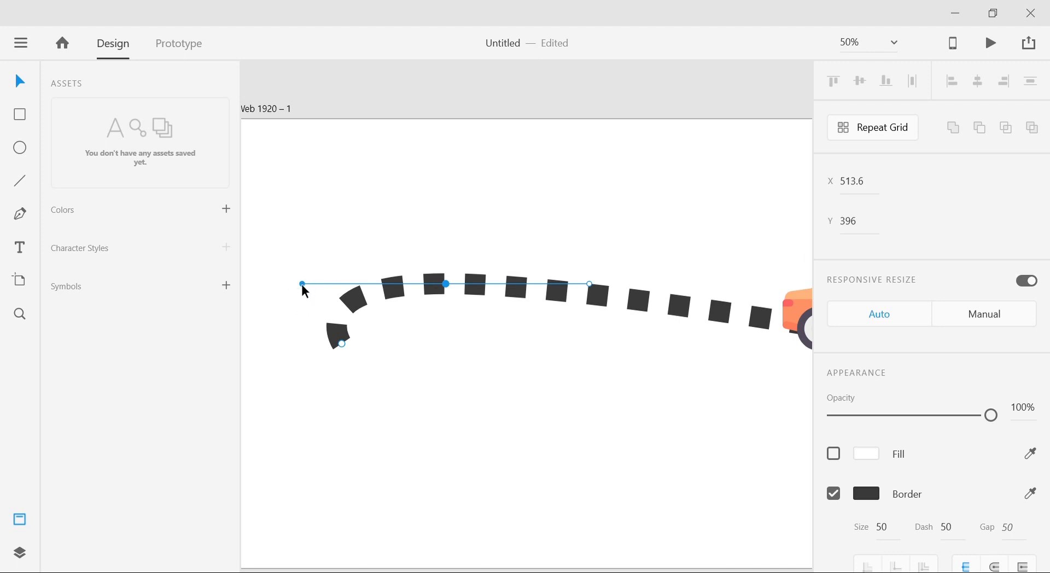
Reshape the bend's curve handle and pull the road's middle anchor down into an S-shaped dip.
{"action": "left_click_drag", "start_coordinate": [302, 284], "coordinate": [400, 282]}
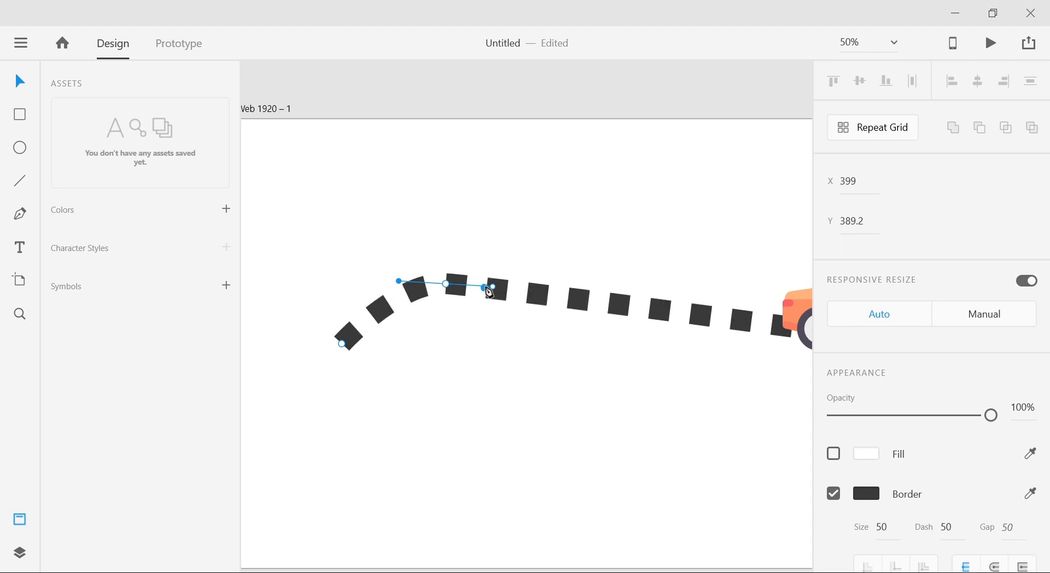
{"action": "left_click", "coordinate": [550, 255]}
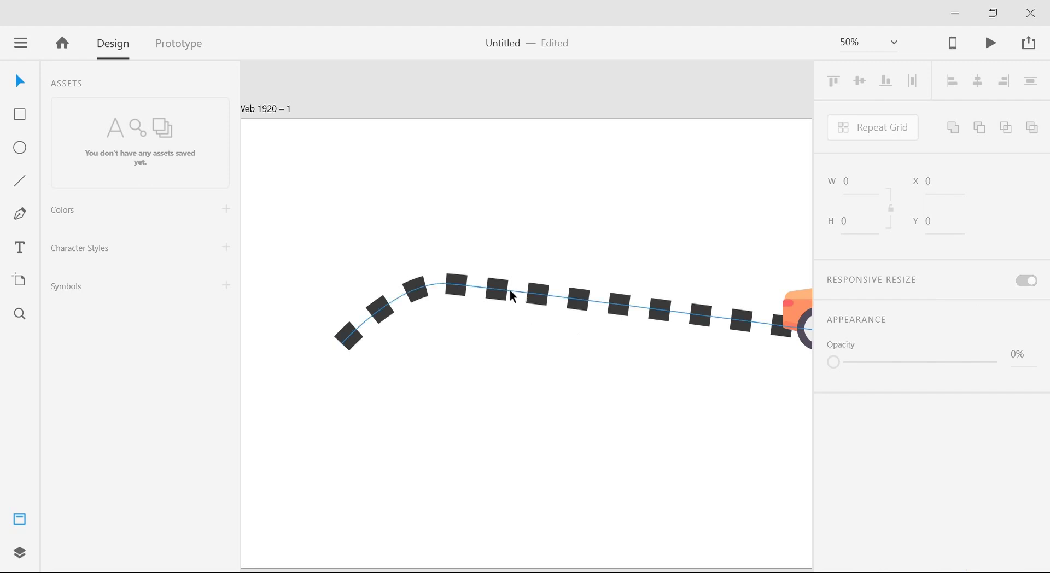
{"action": "double_click", "coordinate": [541, 300]}
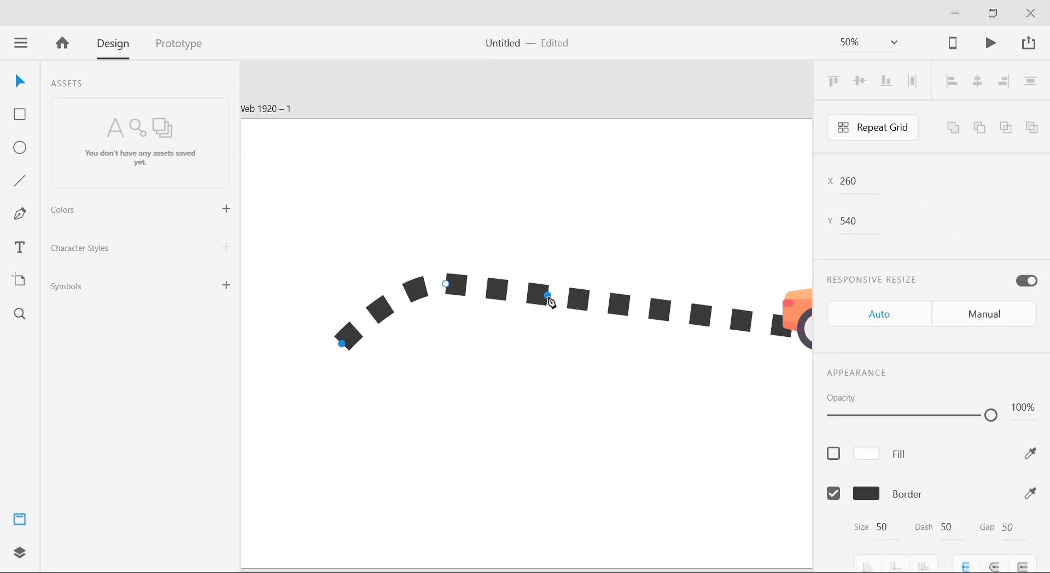
{"action": "left_click_drag", "start_coordinate": [552, 302], "coordinate": [555, 305]}
{"action": "left_click", "coordinate": [551, 297]}
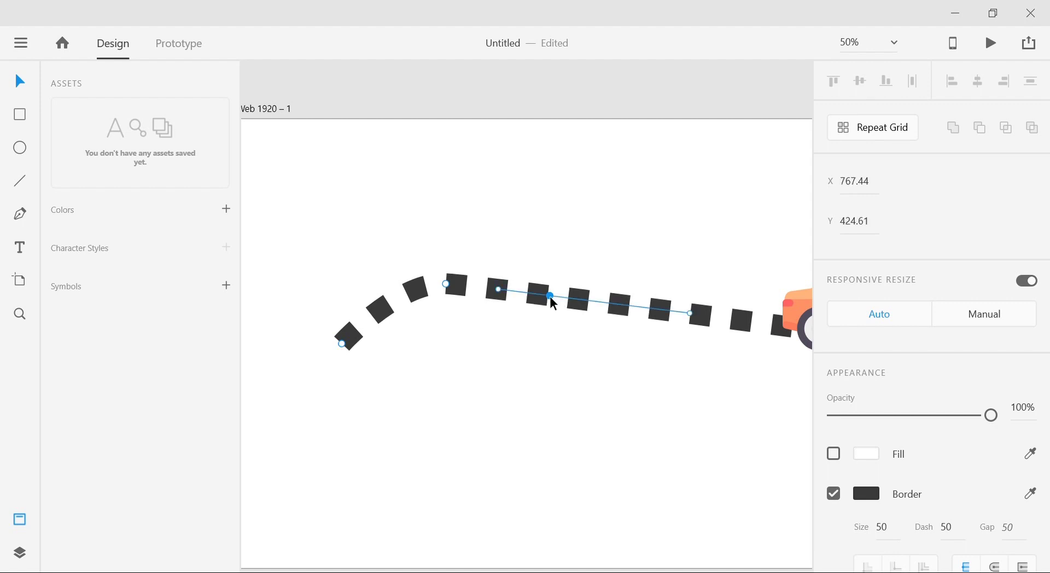
{"action": "left_click_drag", "start_coordinate": [551, 297], "coordinate": [551, 388]}
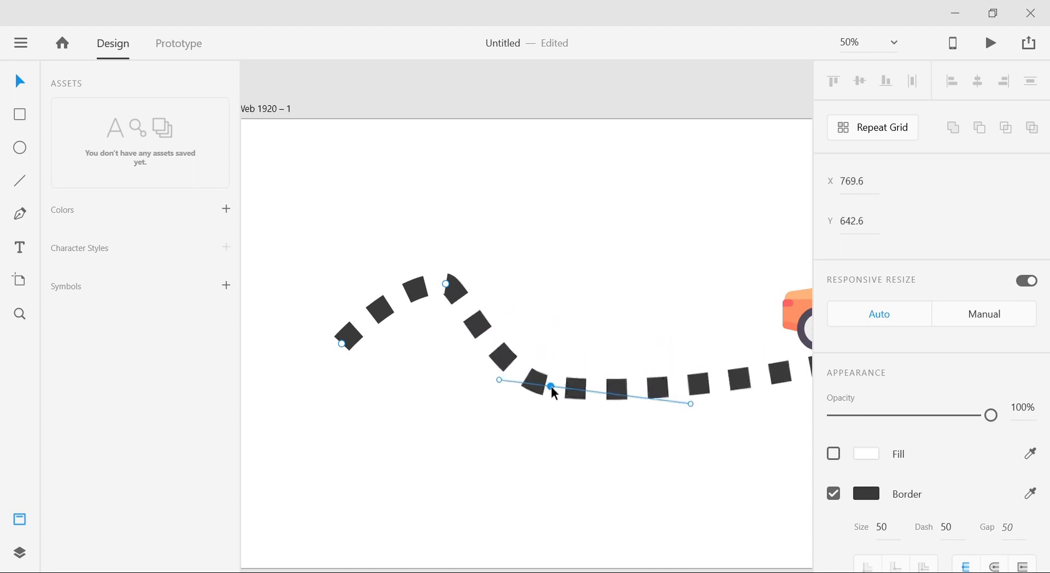
{"action": "left_click", "coordinate": [600, 324]}
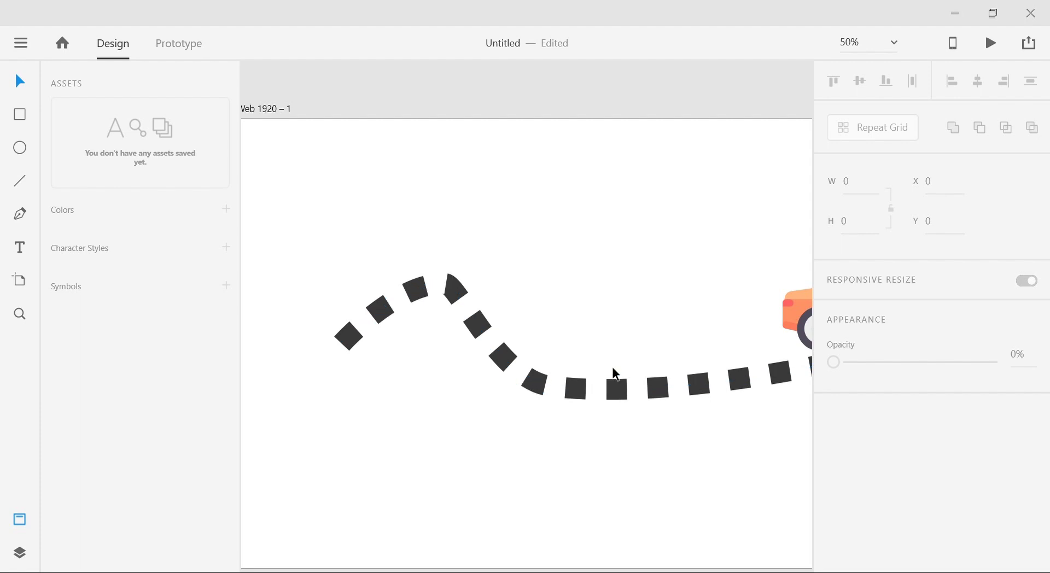
{"action": "left_click_drag", "start_coordinate": [638, 326], "coordinate": [487, 339]}
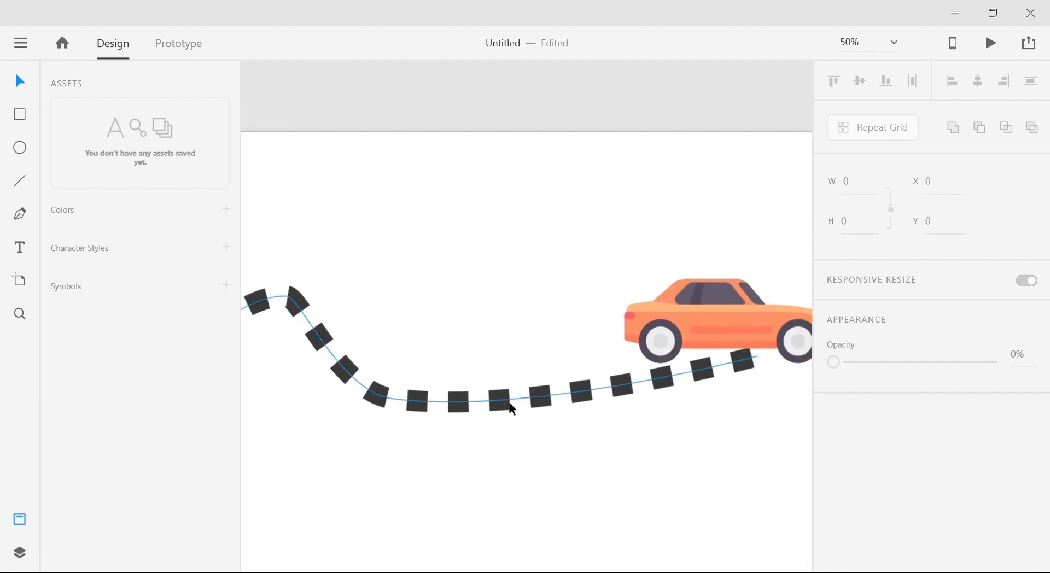
Add two road anchors: lift one into a second hump, drop the other beneath the car.
{"action": "left_click", "coordinate": [469, 403]}
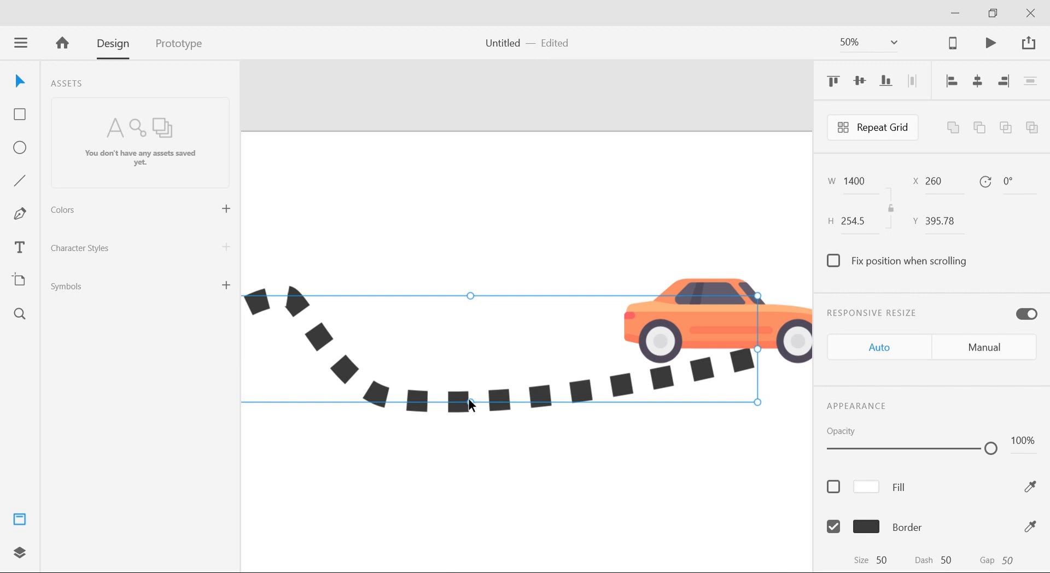
{"action": "double_click", "coordinate": [469, 402]}
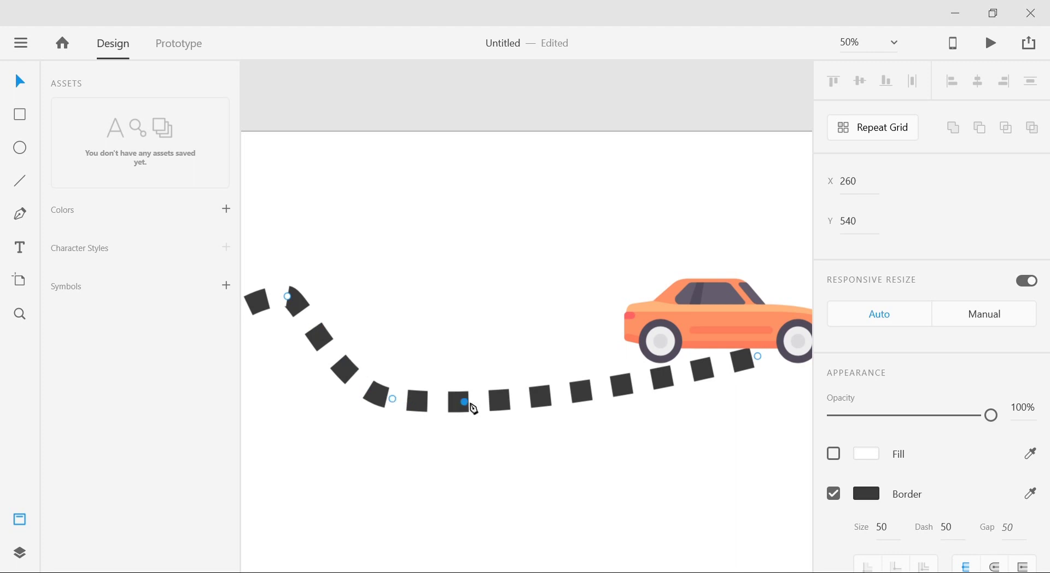
{"action": "left_click", "coordinate": [552, 395]}
{"action": "left_click_drag", "start_coordinate": [551, 395], "coordinate": [526, 311]}
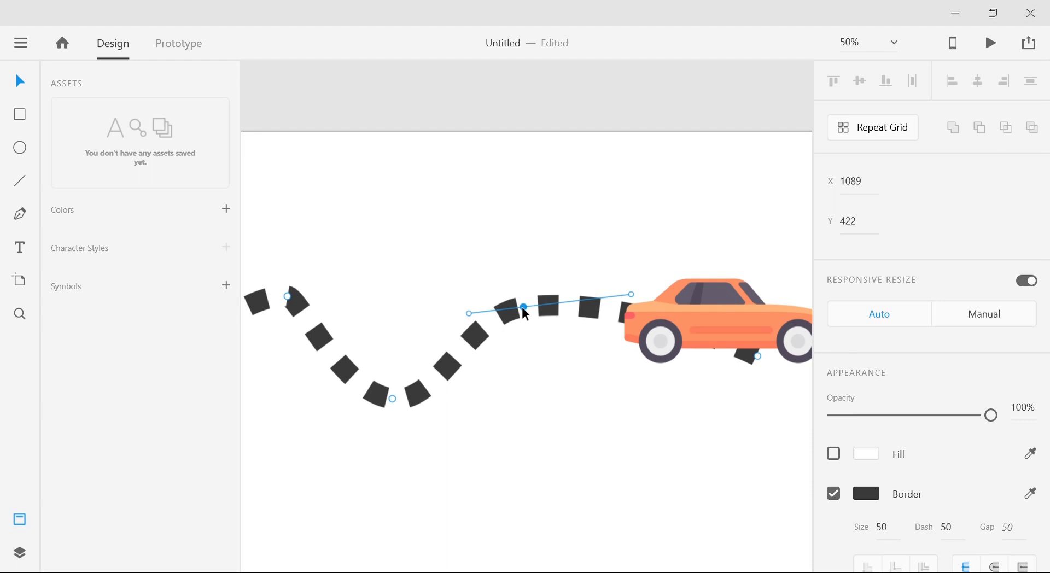
{"action": "left_click_drag", "start_coordinate": [524, 308], "coordinate": [529, 284]}
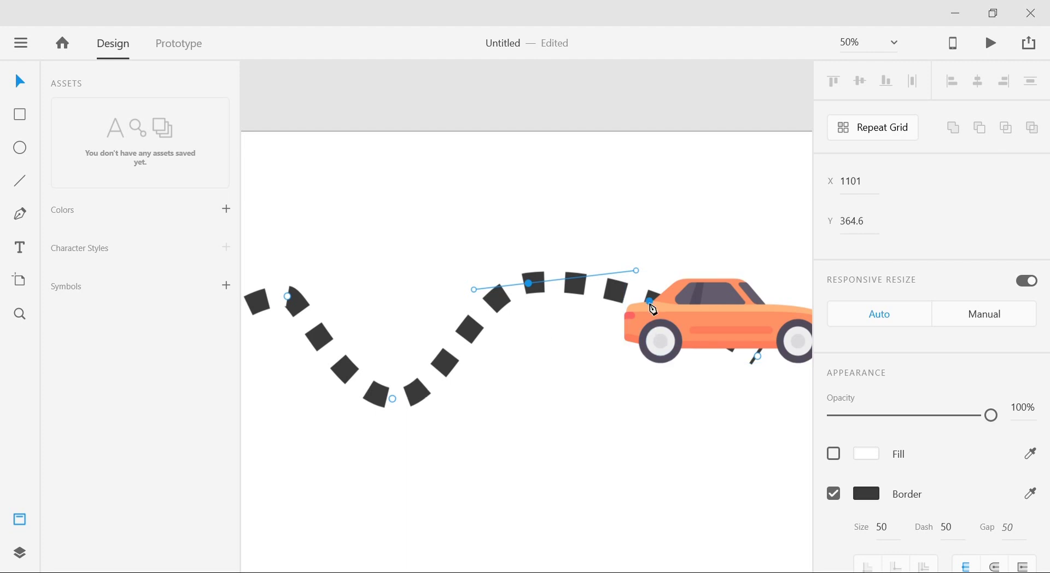
{"action": "left_click", "coordinate": [646, 301]}
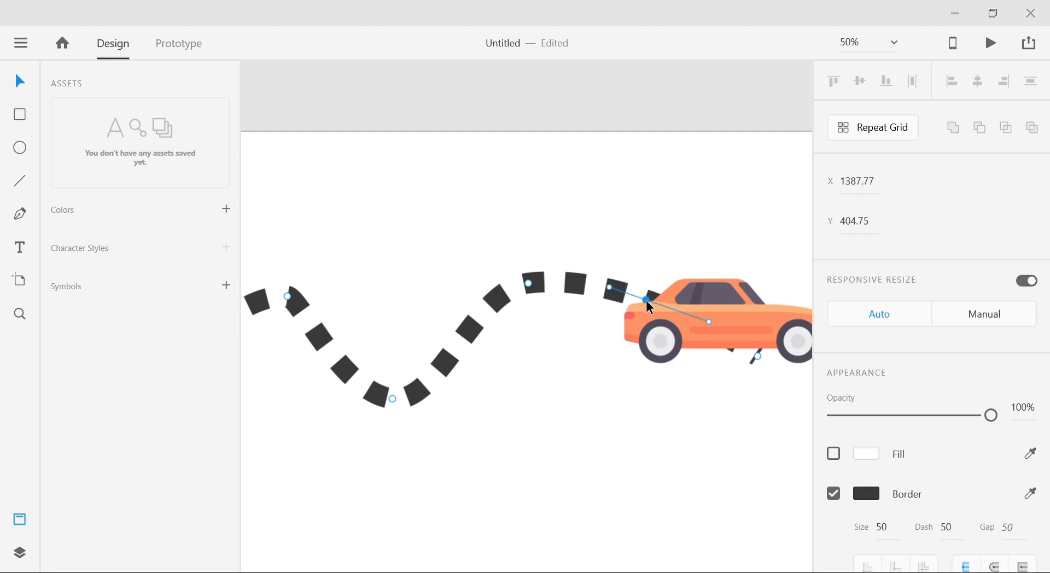
{"action": "left_click_drag", "start_coordinate": [646, 301], "coordinate": [646, 358]}
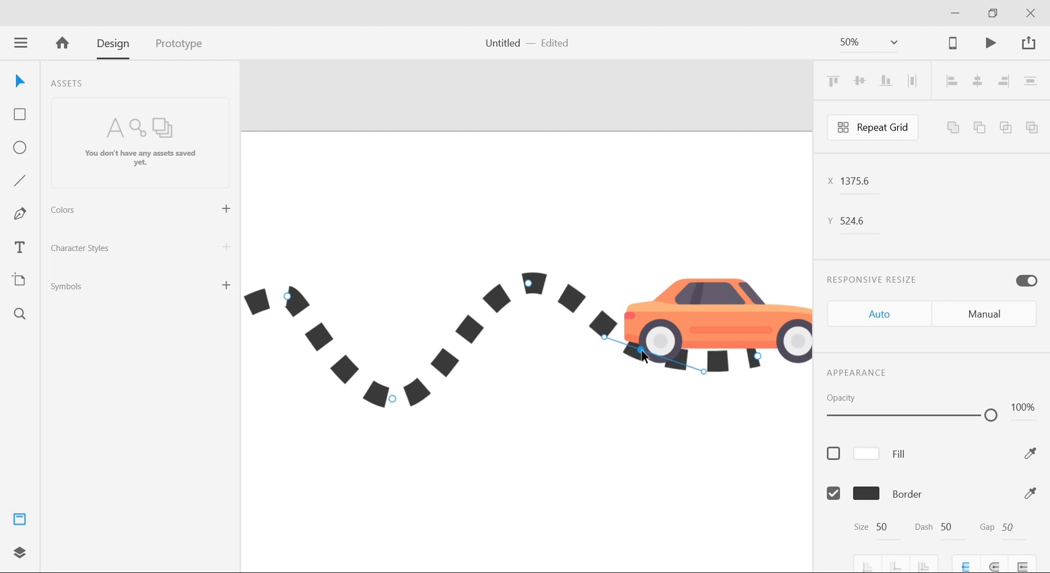
{"action": "left_click", "coordinate": [664, 435]}
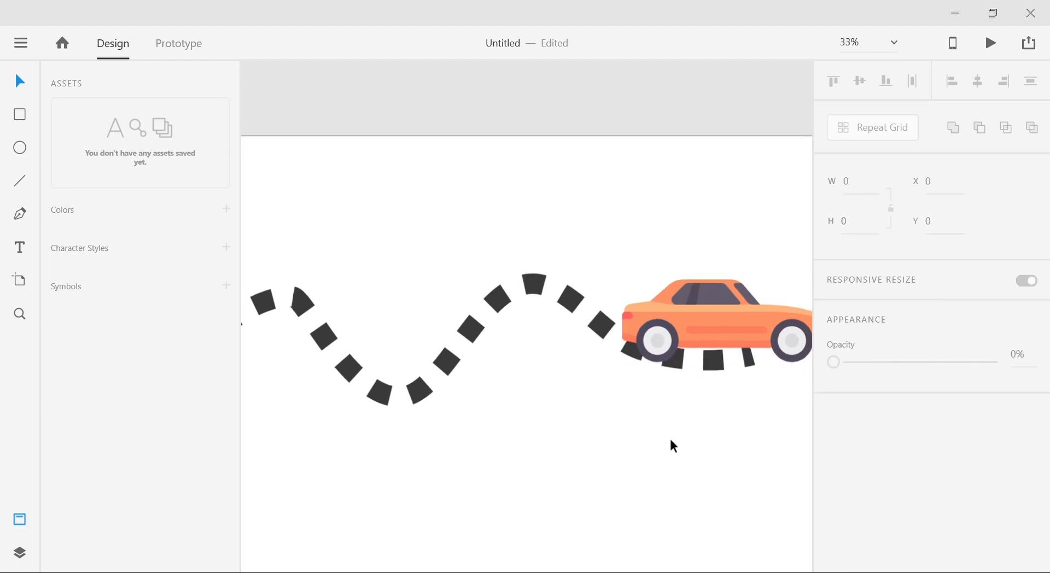
Duplicate Web 1920 – 1 into Web 1920 – 2 through 5, dismissing the Auto-Animate tip.
{"action": "left_click_drag", "start_coordinate": [565, 446], "coordinate": [628, 450]}
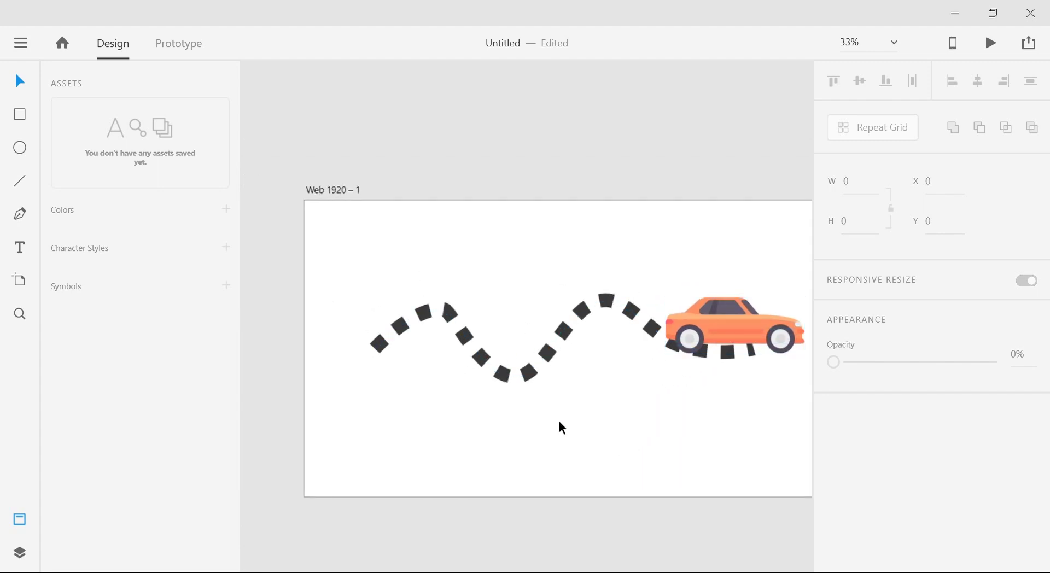
{"action": "key", "text": "ctrl+minus"}
{"action": "left_click_drag", "start_coordinate": [477, 425], "coordinate": [591, 398]}
{"action": "key", "text": "ctrl+minus"}
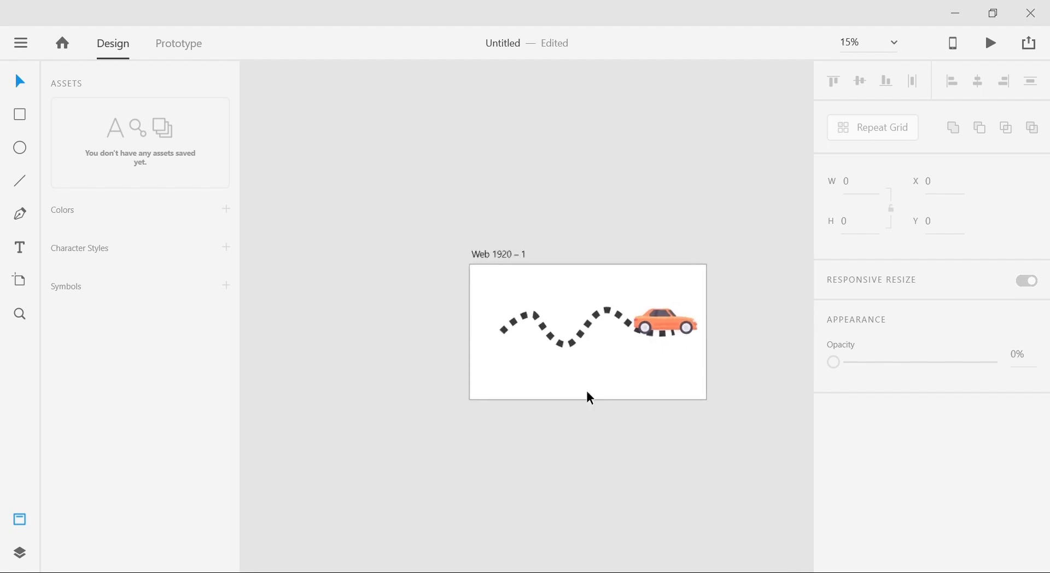
{"action": "left_click", "coordinate": [506, 252]}
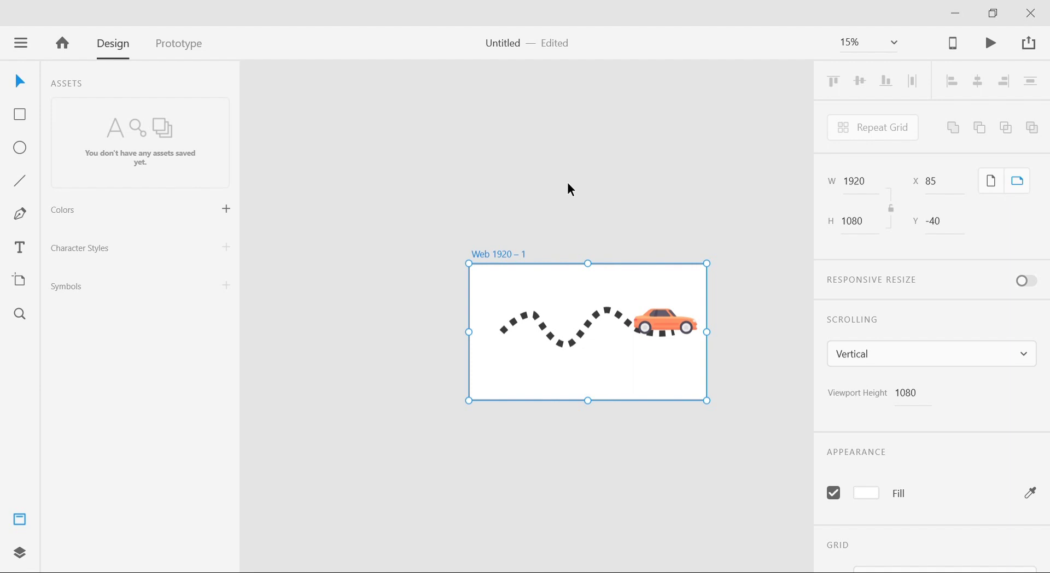
{"action": "key", "text": "ctrl+d"}
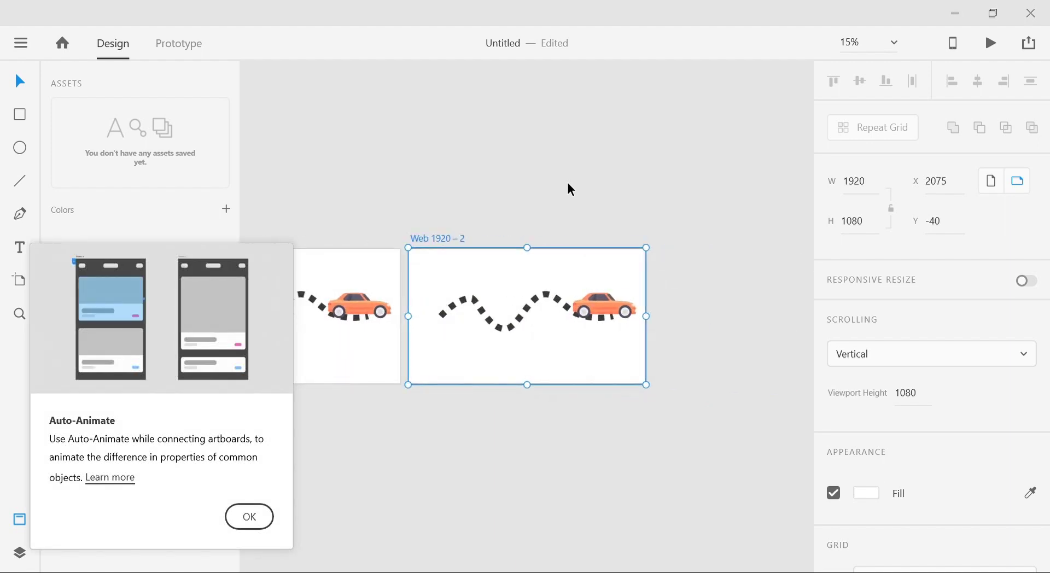
{"action": "left_click", "coordinate": [251, 516]}
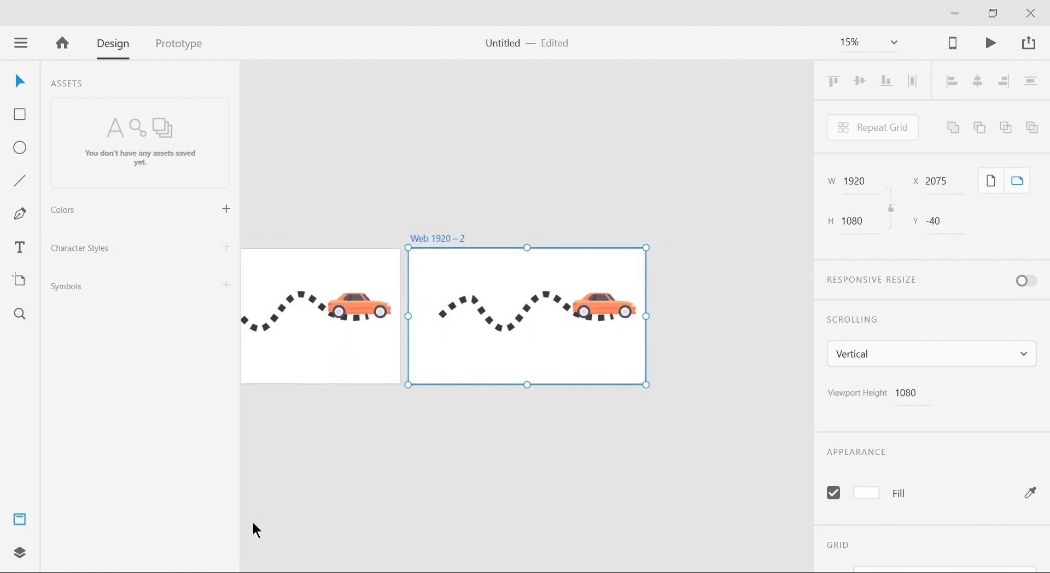
{"action": "key", "text": "ctrl+d"}
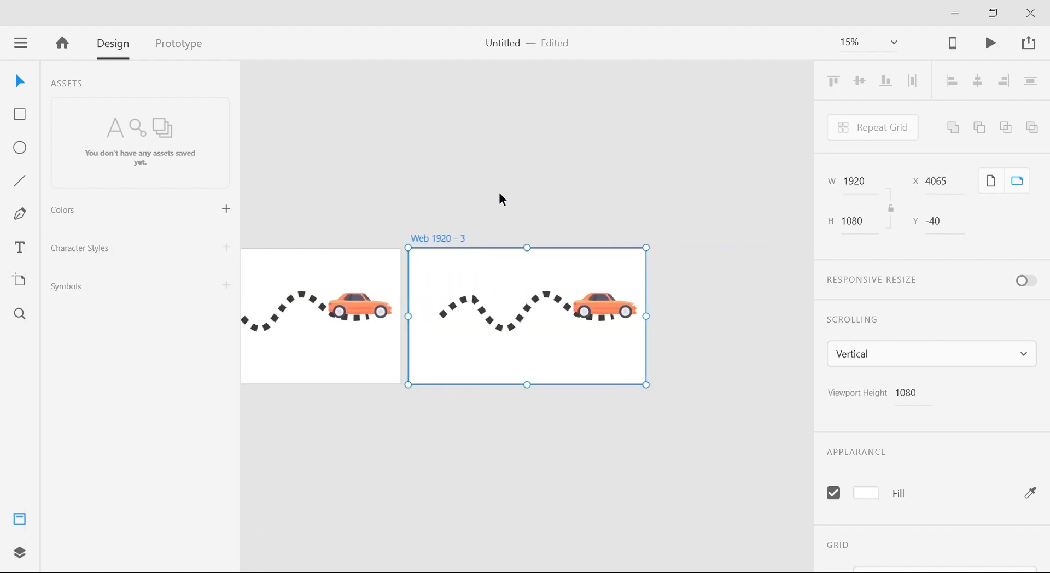
{"action": "key", "text": "ctrl+d"}
{"action": "key", "text": "ctrl+d"}
{"action": "key", "text": "ctrl+minus"}
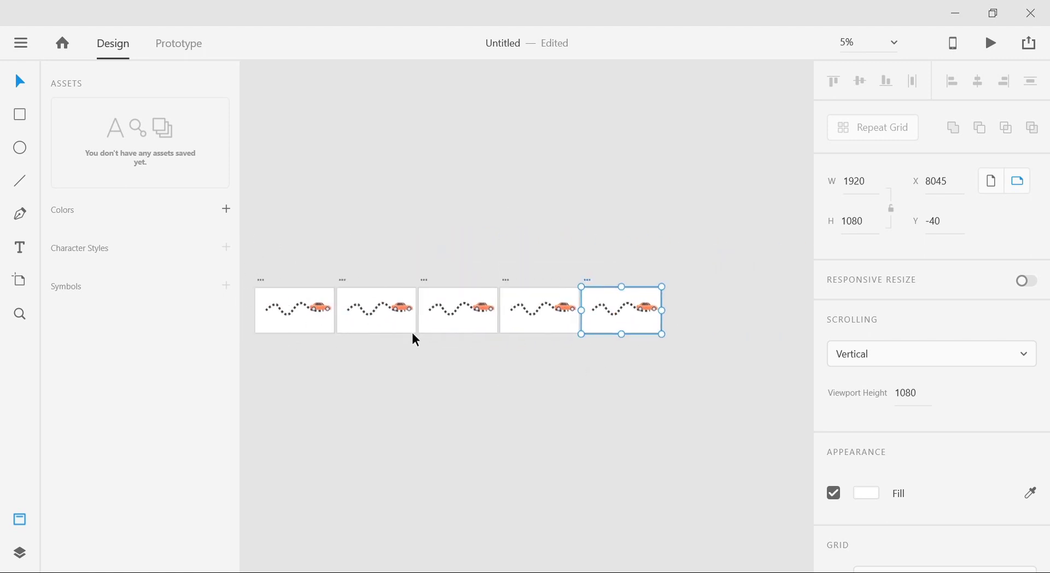
{"action": "scroll", "coordinate": [627, 338], "scroll_direction": "up", "scroll_amount": 4}
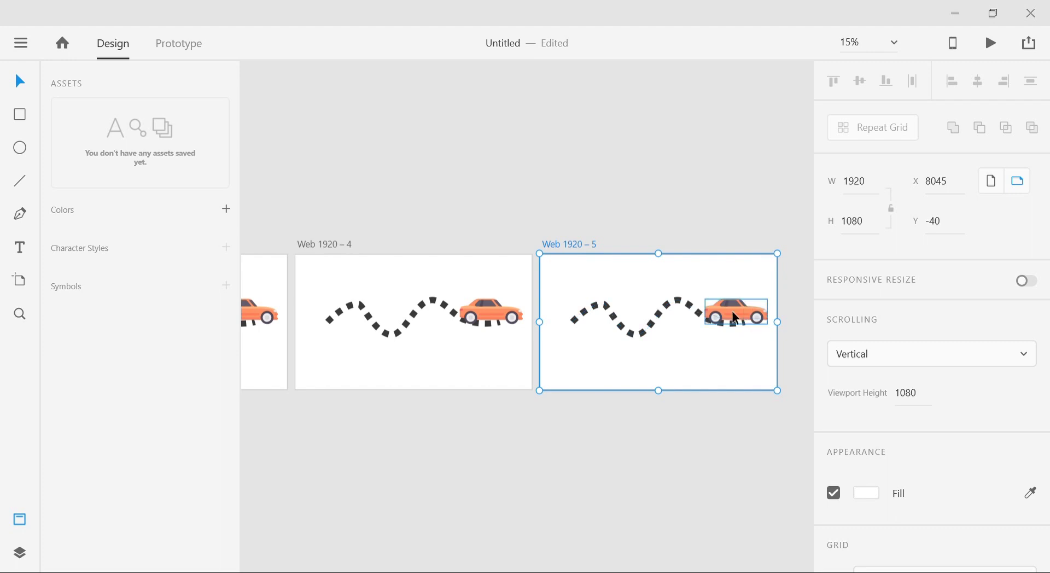
On Web 1920 – 4, drag the car back left along the road.
{"action": "key", "text": "ctrl+equal"}
{"action": "left_click_drag", "start_coordinate": [426, 375], "coordinate": [512, 380]}
{"action": "key", "text": "ctrl+equal"}
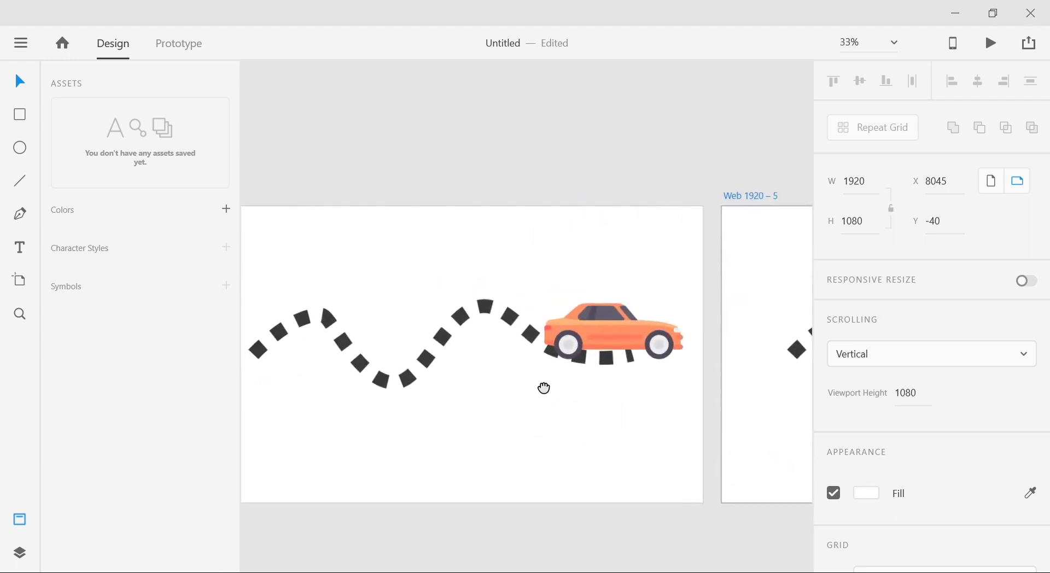
{"action": "left_click", "coordinate": [644, 321]}
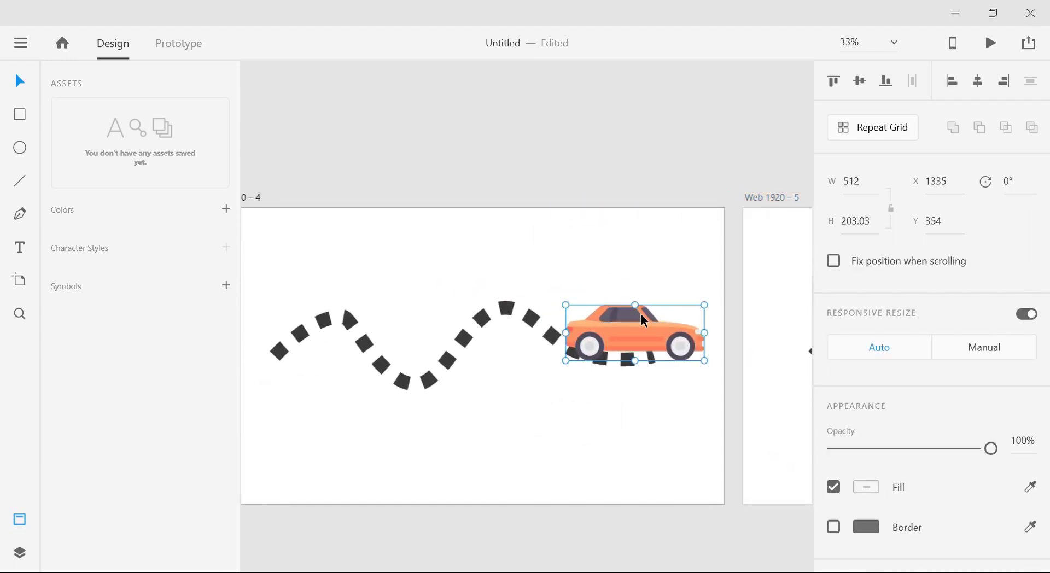
{"action": "left_click_drag", "start_coordinate": [643, 320], "coordinate": [588, 328]}
Lower the road anchor under the car to flatten the last stretch, ending at X 1379.6, Y 540.
{"action": "key", "text": "ctrl+equal"}
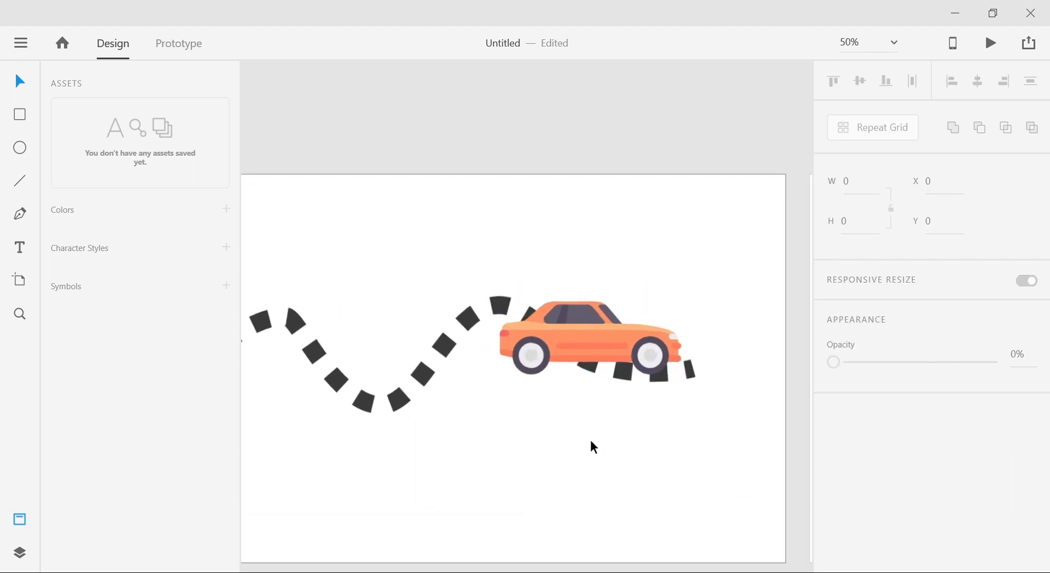
{"action": "double_click", "coordinate": [589, 383]}
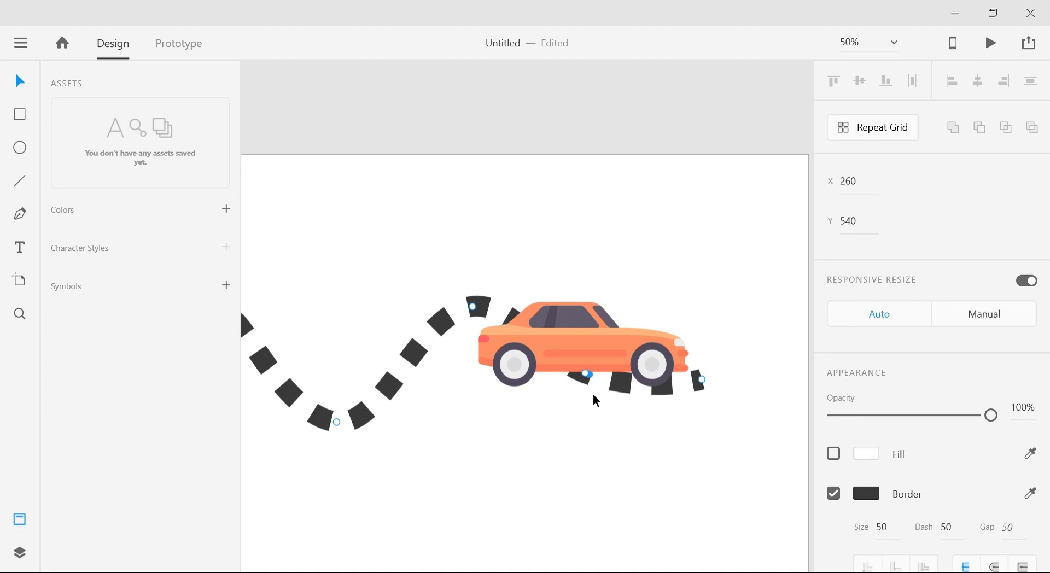
{"action": "left_click", "coordinate": [587, 375]}
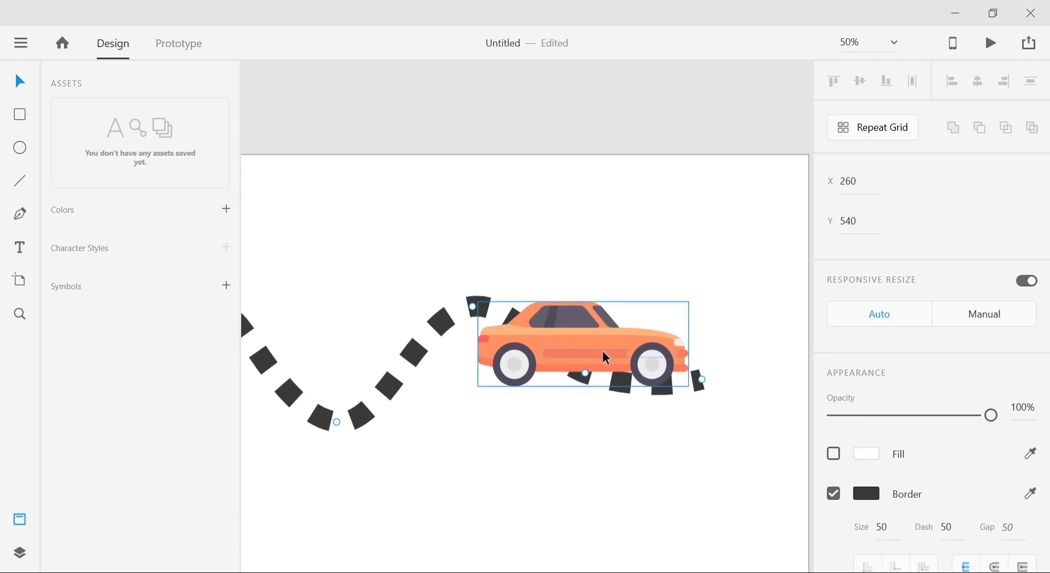
{"action": "left_click", "coordinate": [667, 378]}
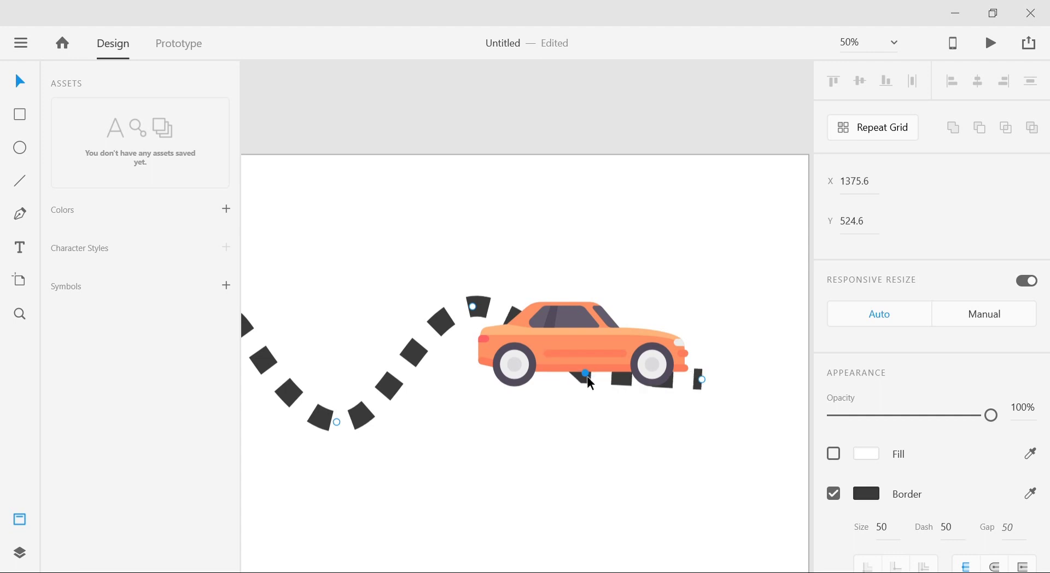
{"action": "key", "text": "ctrl+z"}
{"action": "left_click_drag", "start_coordinate": [587, 376], "coordinate": [588, 380]}
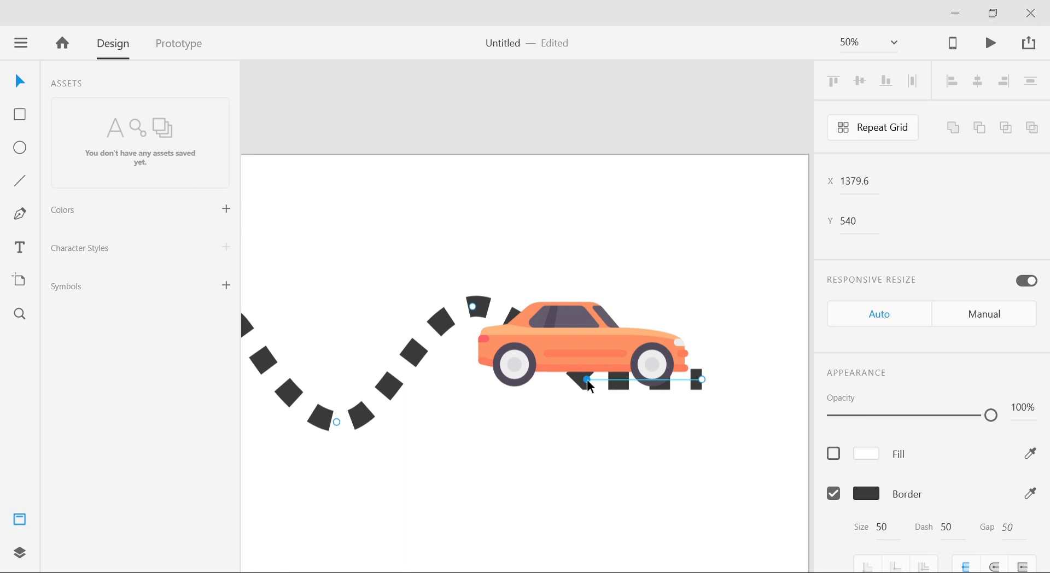
{"action": "left_click", "coordinate": [598, 380]}
{"action": "key", "text": "ctrl+z"}
{"action": "left_click", "coordinate": [470, 432]}
{"action": "scroll", "coordinate": [516, 431], "scroll_direction": "left", "scroll_amount": 2}
Delete the Web 1920 – 3 artboard, leaving an empty slot before Web 1920 – 4.
{"action": "scroll", "coordinate": [476, 432], "scroll_direction": "down", "scroll_amount": 3}
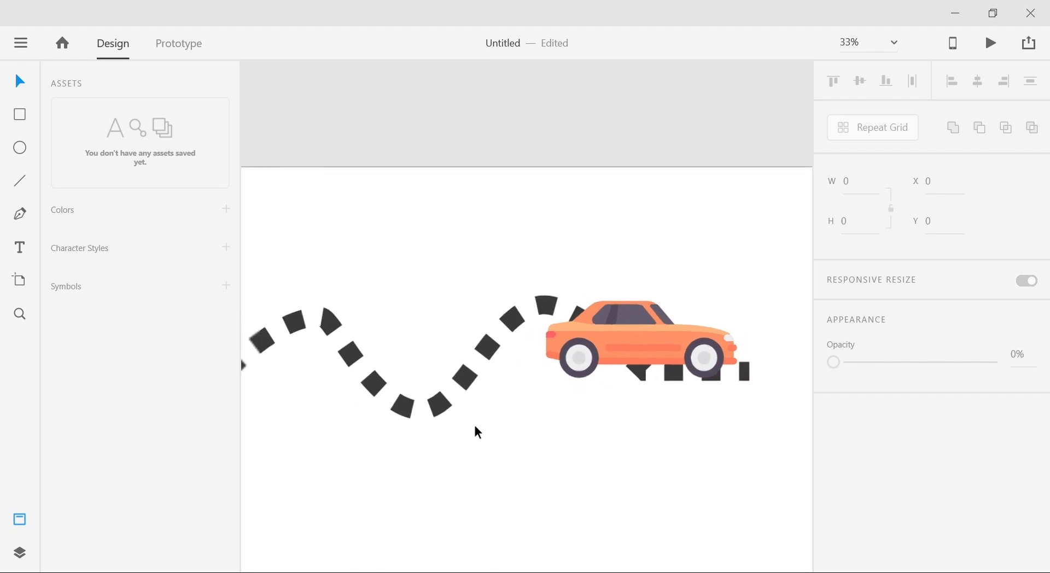
{"action": "scroll", "coordinate": [636, 404], "scroll_direction": "left", "scroll_amount": 4}
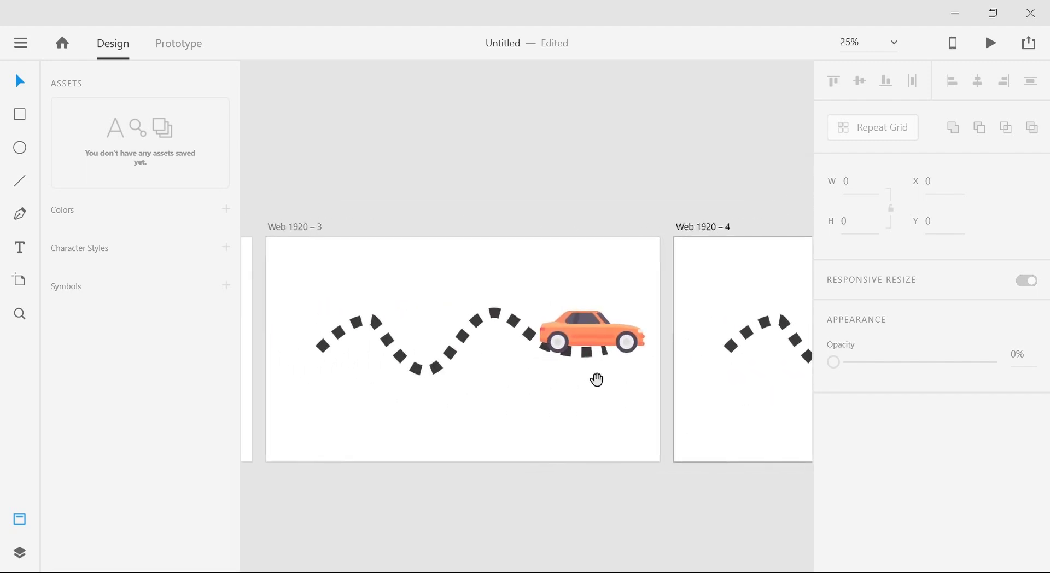
{"action": "scroll", "coordinate": [598, 380], "scroll_direction": "up", "scroll_amount": 1}
{"action": "scroll", "coordinate": [635, 406], "scroll_direction": "down", "scroll_amount": 2}
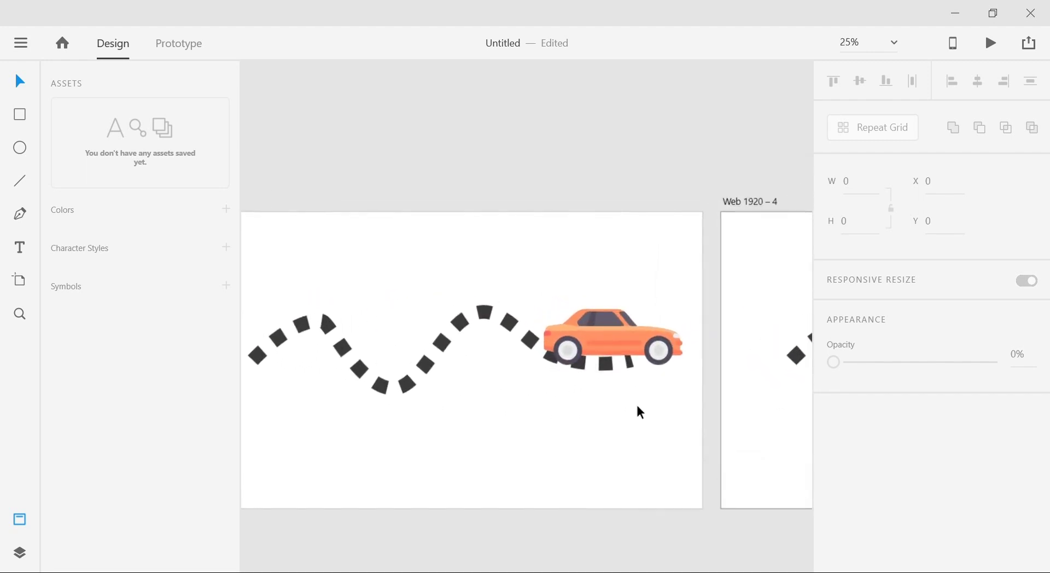
{"action": "scroll", "coordinate": [637, 412], "scroll_direction": "right", "scroll_amount": 3}
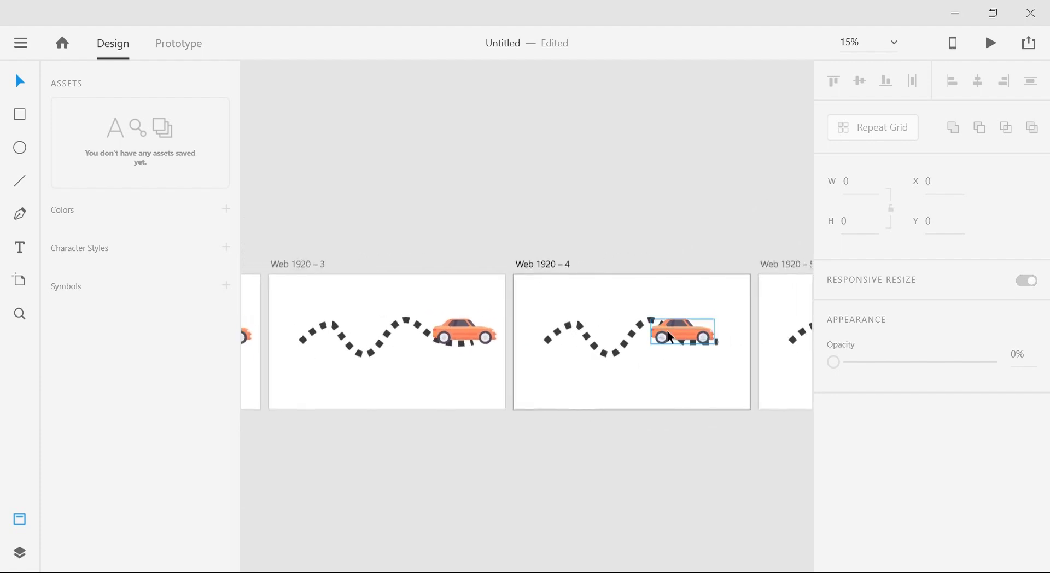
{"action": "left_click", "coordinate": [311, 265]}
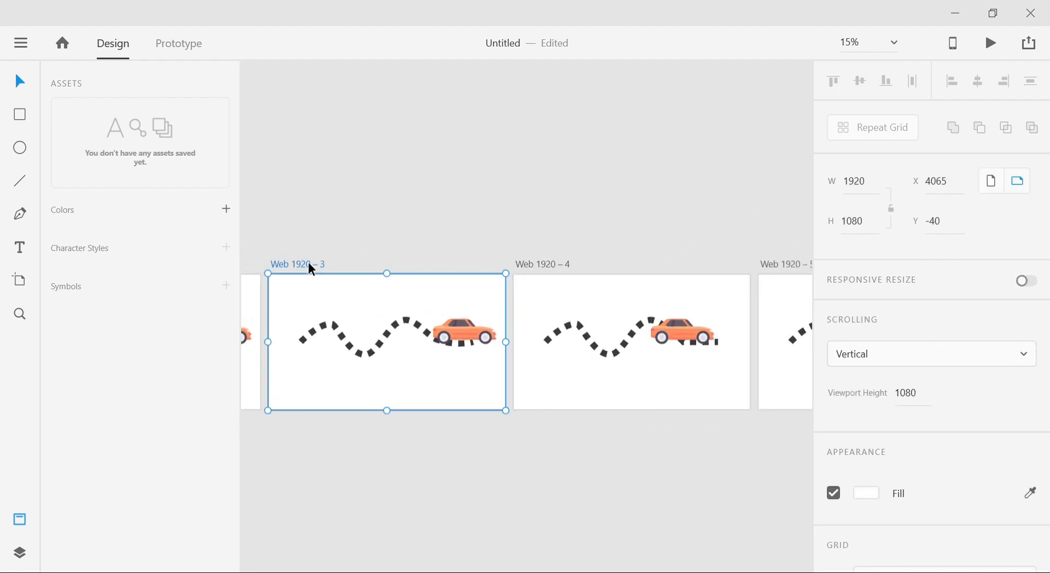
{"action": "key", "text": "Delete"}
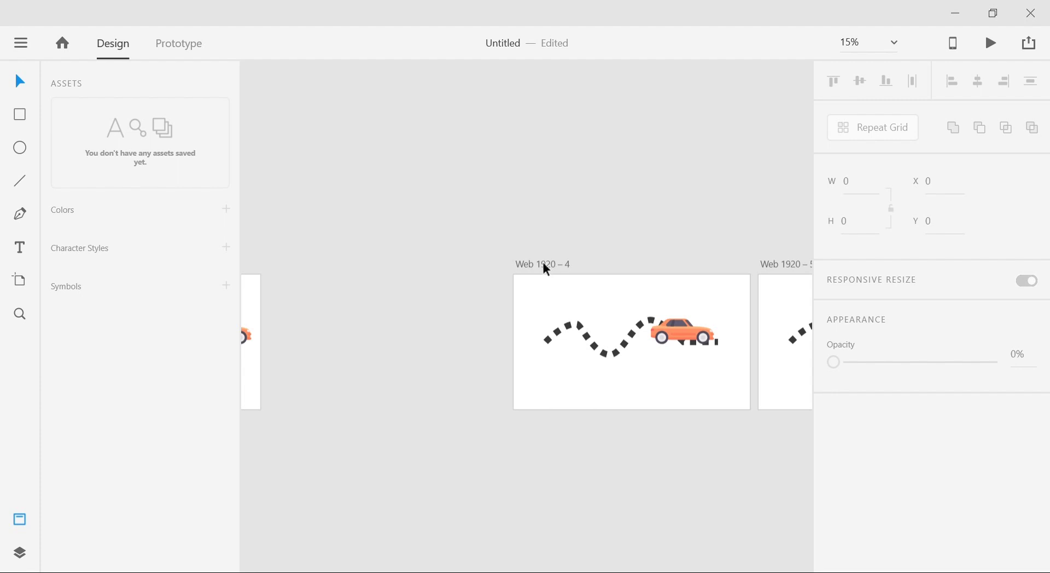
Duplicate Web 1920 – 4 into the empty slot as Web 1920 – 6 at X 4065, then zoom in.
{"action": "left_click_drag", "start_coordinate": [547, 268], "coordinate": [300, 265]}
{"action": "scroll", "coordinate": [415, 377], "scroll_direction": "up", "scroll_amount": 2}
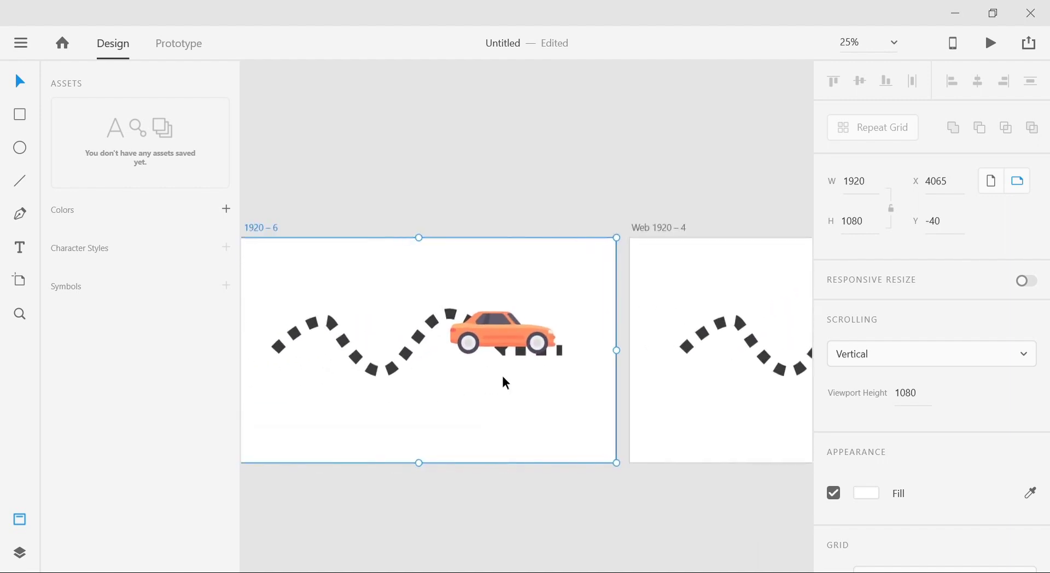
{"action": "scroll", "coordinate": [507, 383], "scroll_direction": "up", "scroll_amount": 2}
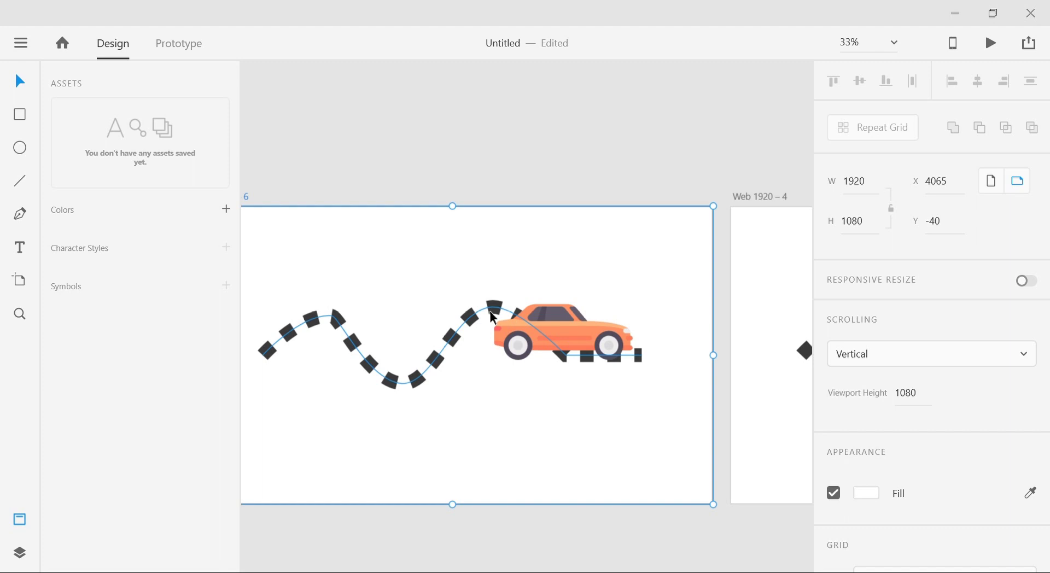
{"action": "scroll", "coordinate": [496, 308], "scroll_direction": "up", "scroll_amount": 2}
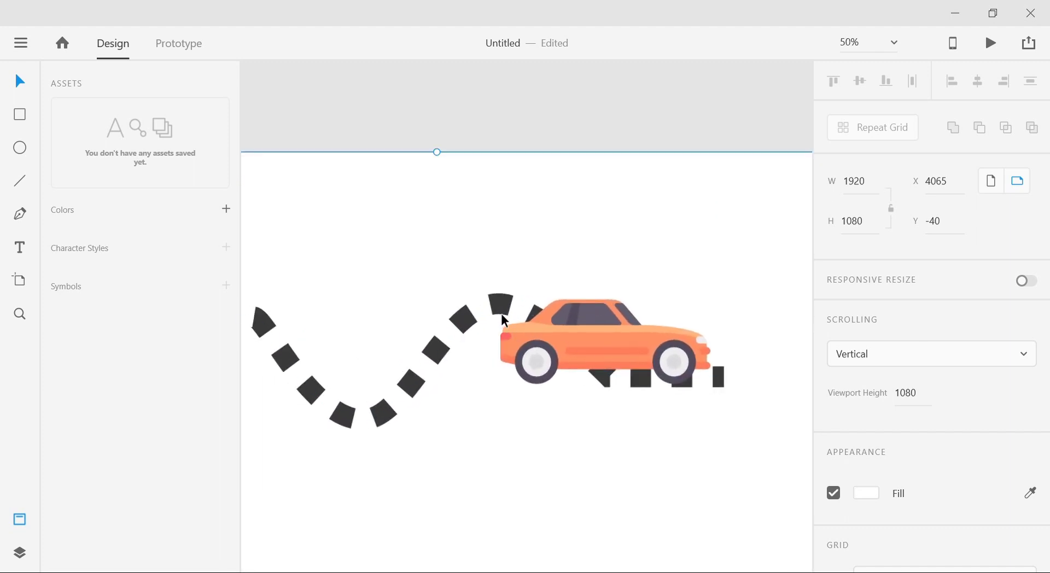
Make the road's top anchor on Web 1920 – 6 a corner and drag it down to X 1121.6, Y 540.
{"action": "left_click", "coordinate": [504, 308]}
{"action": "left_click", "coordinate": [495, 305]}
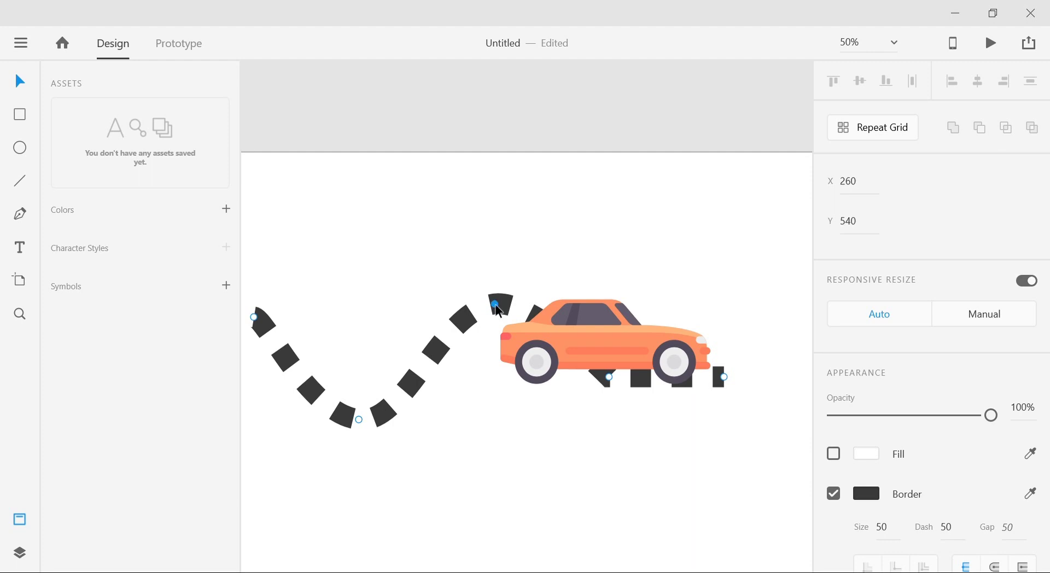
{"action": "double_click", "coordinate": [497, 308]}
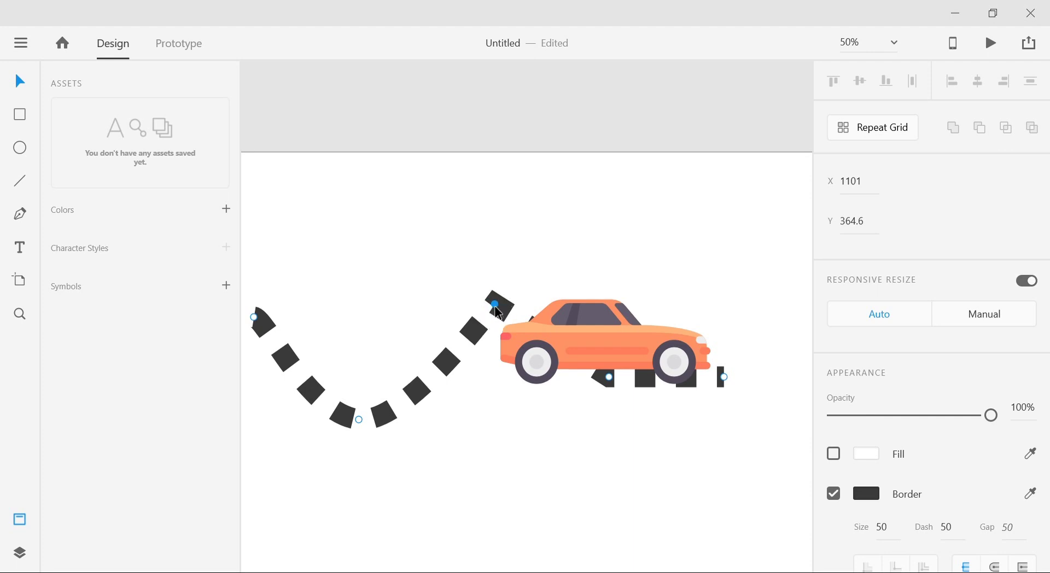
{"action": "left_click_drag", "start_coordinate": [496, 308], "coordinate": [504, 377]}
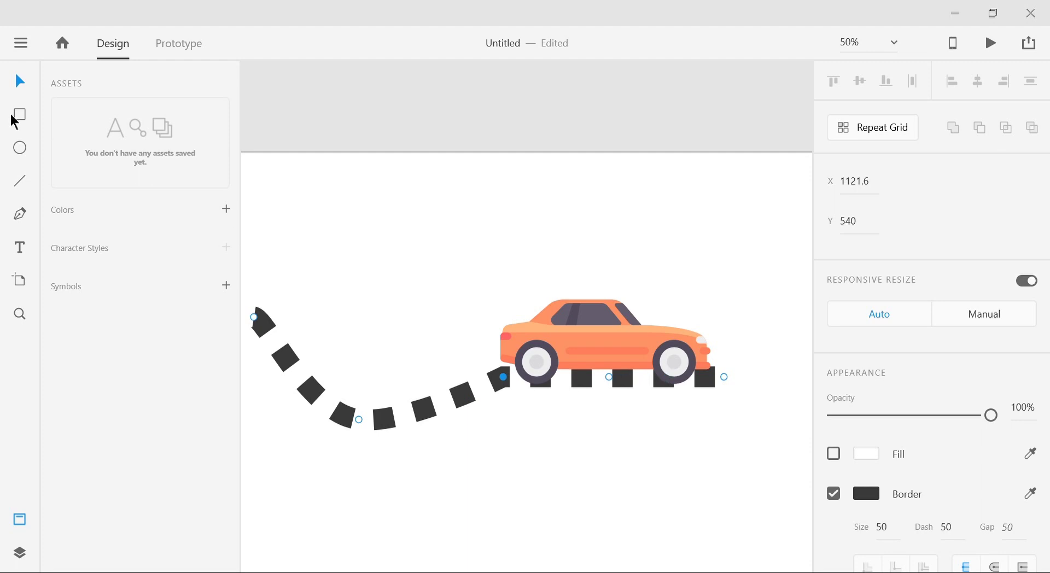
{"action": "left_click", "coordinate": [353, 183]}
{"action": "key", "text": "ctrl+minus"}
{"action": "key", "text": "ctrl+minus"}
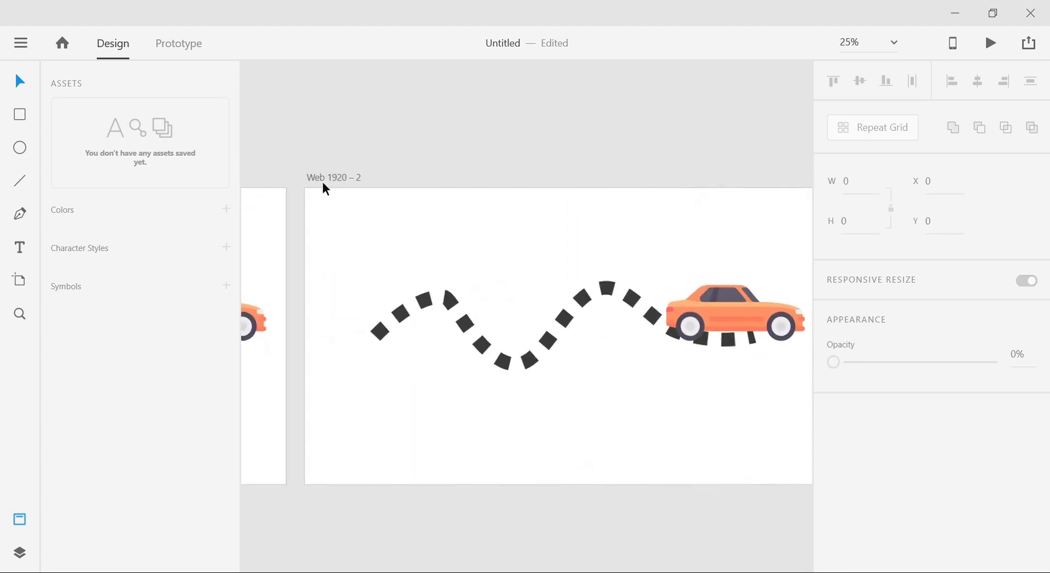
Duplicate the second artboard into the slot beside the first, creating Web 1920 – 7.
{"action": "left_click", "coordinate": [320, 179]}
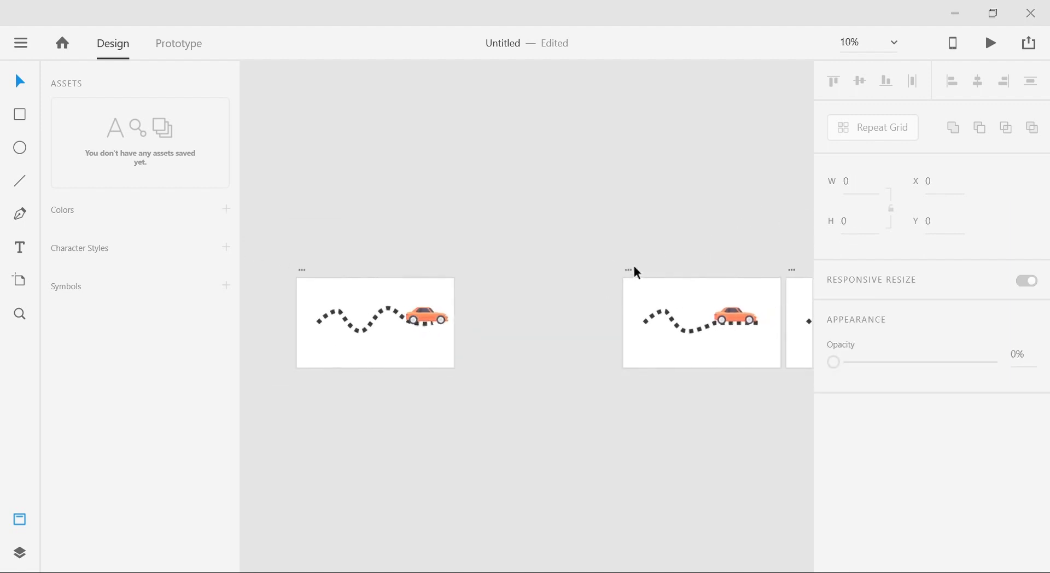
{"action": "left_click_drag", "start_coordinate": [627, 272], "coordinate": [463, 270]}
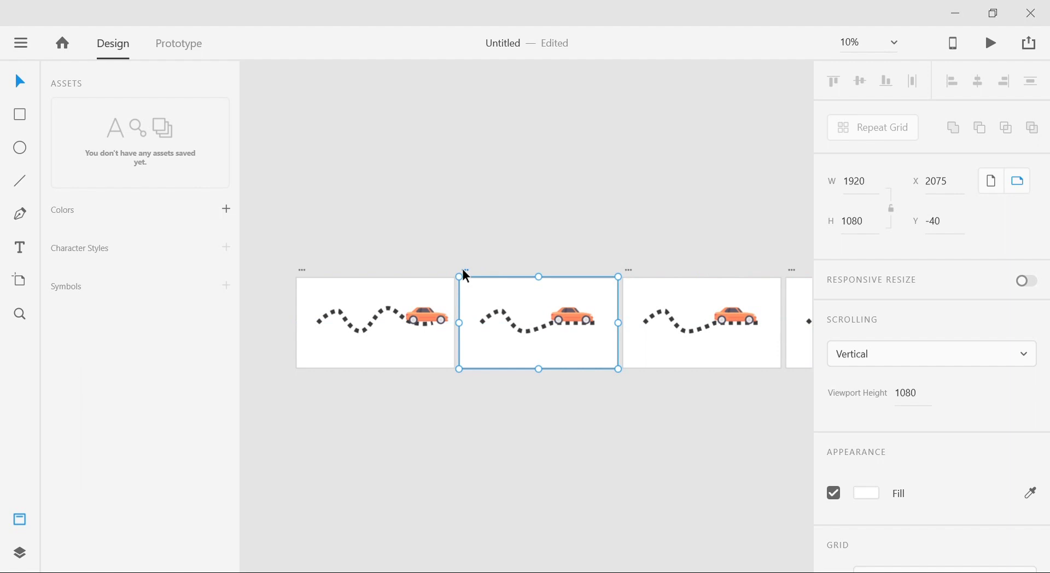
{"action": "key", "text": "ctrl+="}
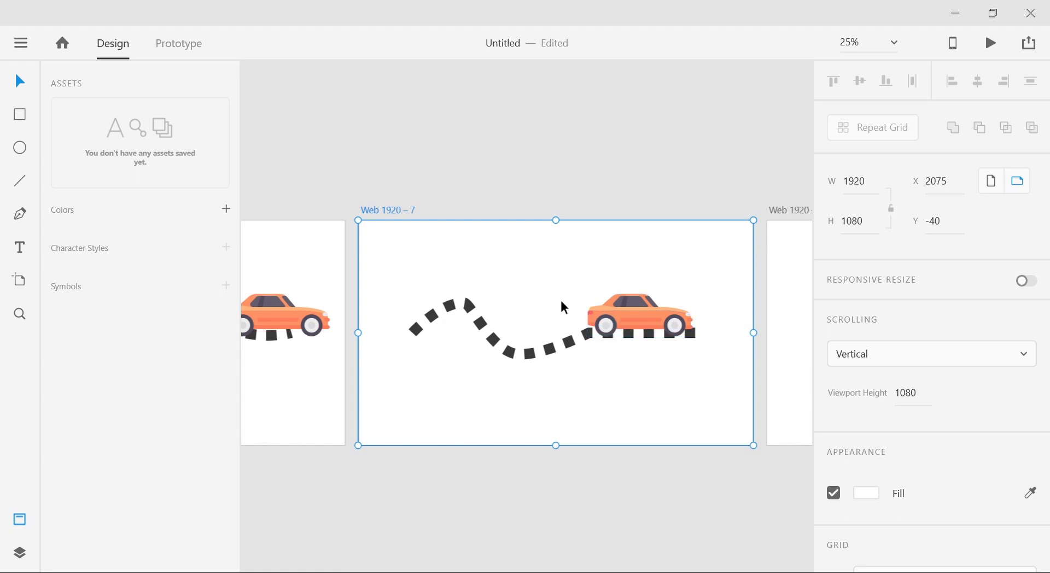
{"action": "key", "text": "ctrl+="}
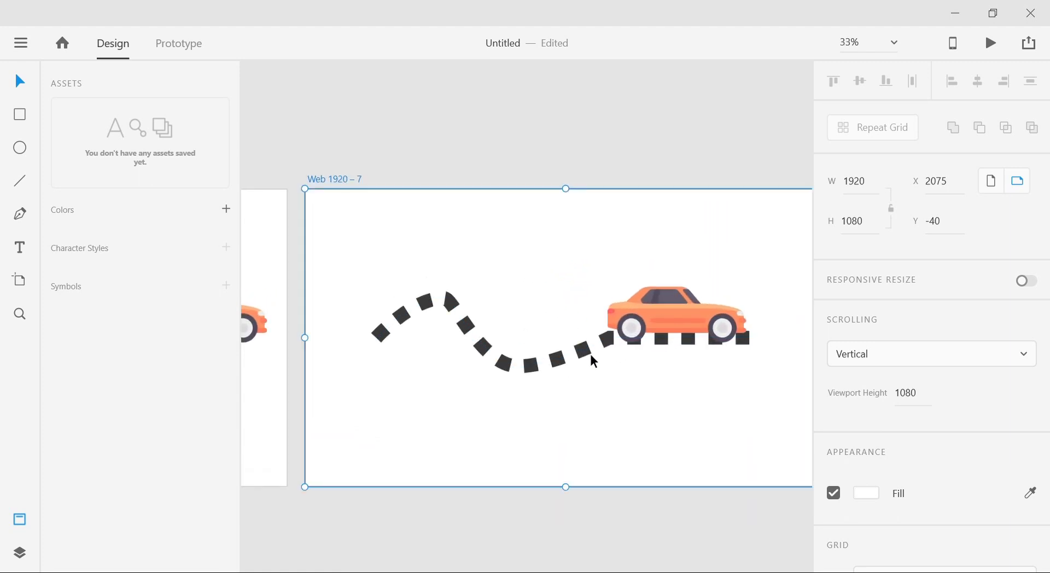
Raise the dip's bottom anchor on Web 1920 – 7 so the road runs level under the car.
{"action": "double_click", "coordinate": [583, 351]}
{"action": "left_click", "coordinate": [515, 367]}
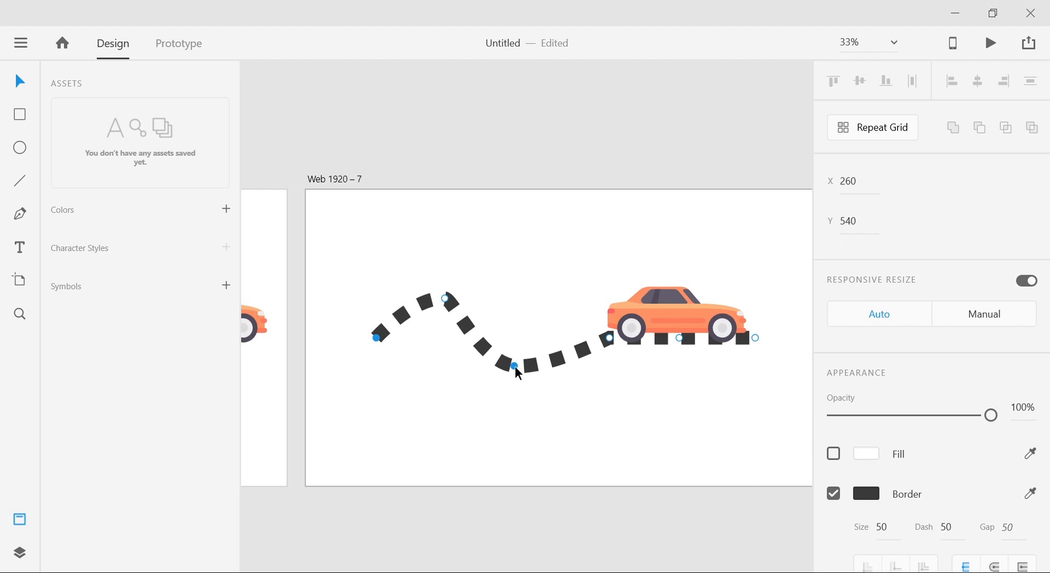
{"action": "double_click", "coordinate": [514, 366]}
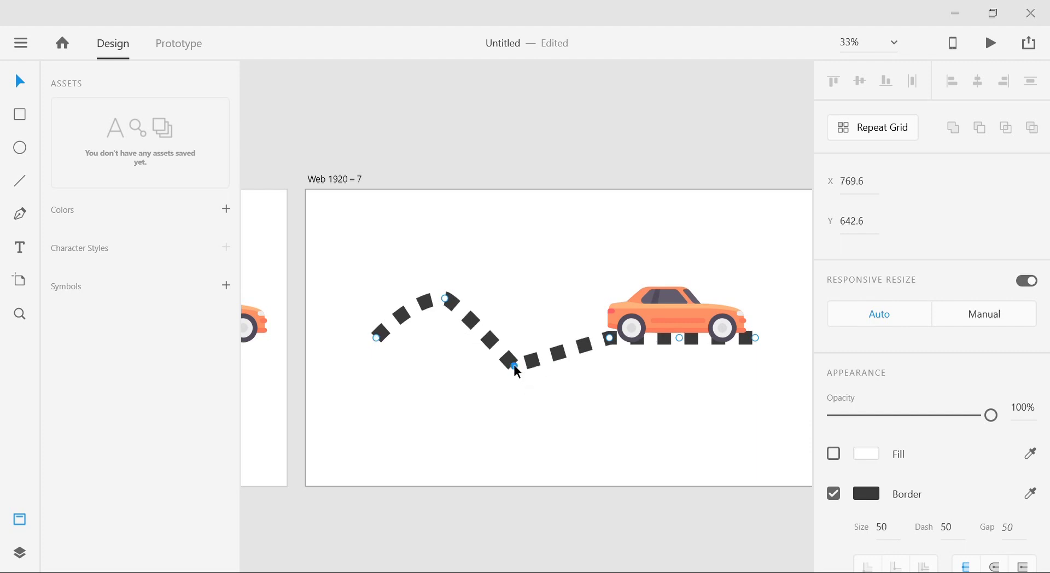
{"action": "left_click_drag", "start_coordinate": [514, 366], "coordinate": [511, 340]}
{"action": "left_click", "coordinate": [422, 395]}
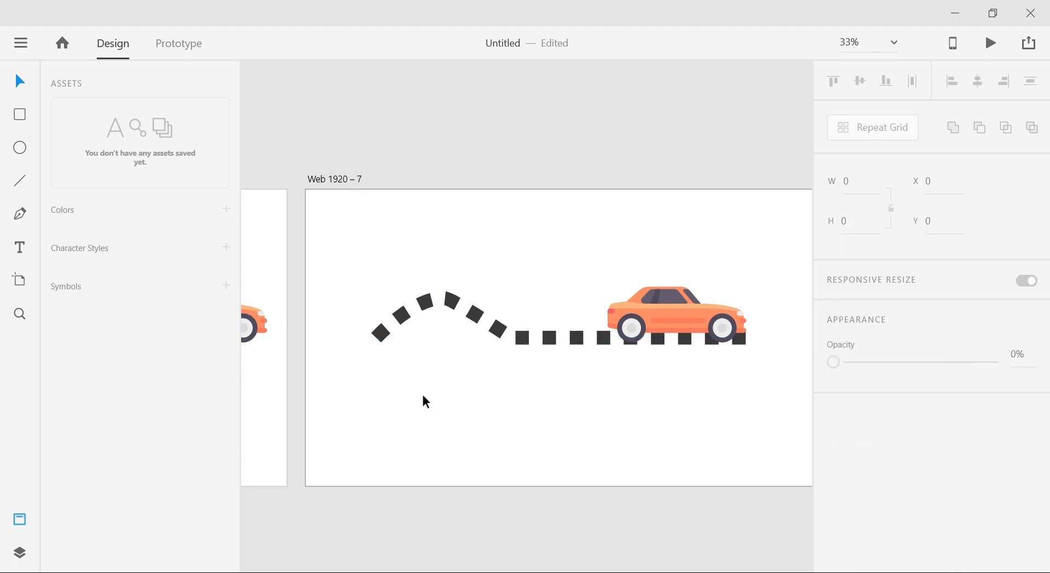
{"action": "mouse_move", "coordinate": [429, 405]}
{"action": "left_mouse_down"}
{"action": "mouse_move", "coordinate": [591, 390]}
{"action": "mouse_move", "coordinate": [585, 406]}
{"action": "mouse_move", "coordinate": [596, 403]}
{"action": "left_mouse_up"}
{"action": "scroll", "coordinate": [629, 432], "scroll_direction": "down", "scroll_amount": 5}
Delete the Web 1920 – 1 artboard.
{"action": "scroll", "coordinate": [628, 394], "scroll_direction": "right", "scroll_amount": 4}
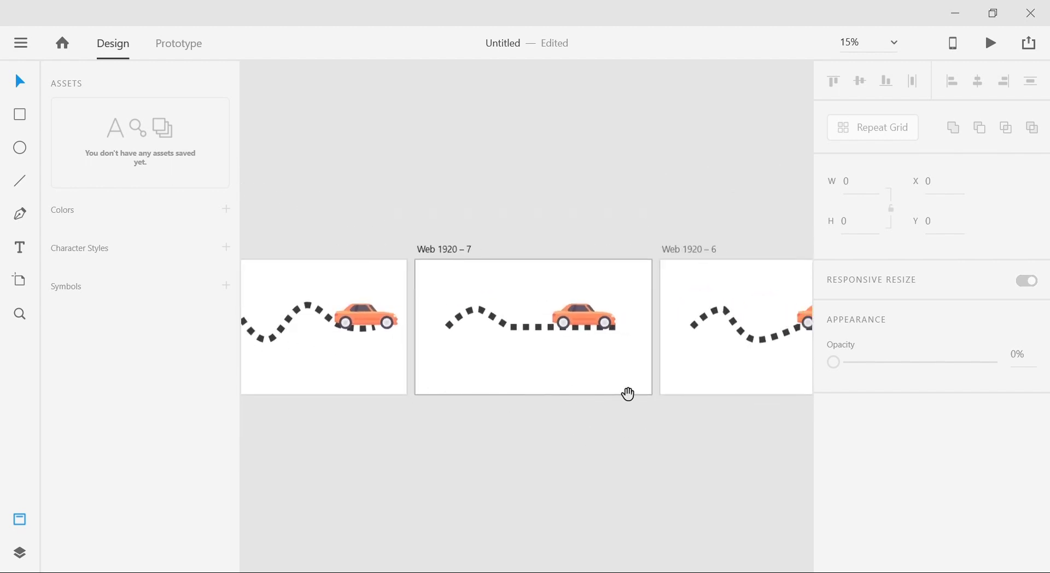
{"action": "scroll", "coordinate": [645, 403], "scroll_direction": "left", "scroll_amount": 5}
{"action": "scroll", "coordinate": [657, 402], "scroll_direction": "up", "scroll_amount": 1}
{"action": "scroll", "coordinate": [656, 401], "scroll_direction": "up", "scroll_amount": 2}
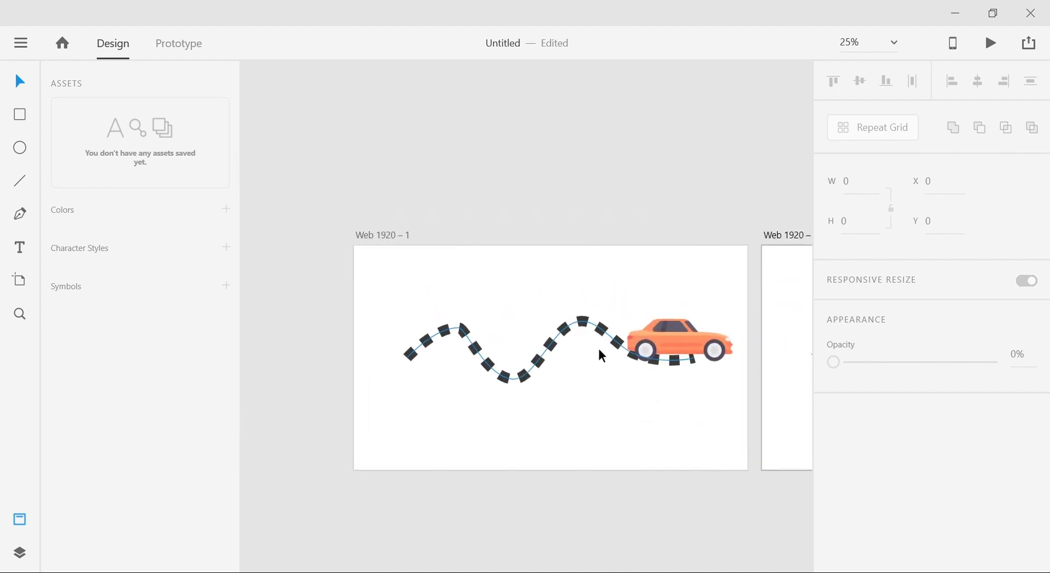
{"action": "left_click", "coordinate": [395, 242]}
{"action": "key", "text": "Delete"}
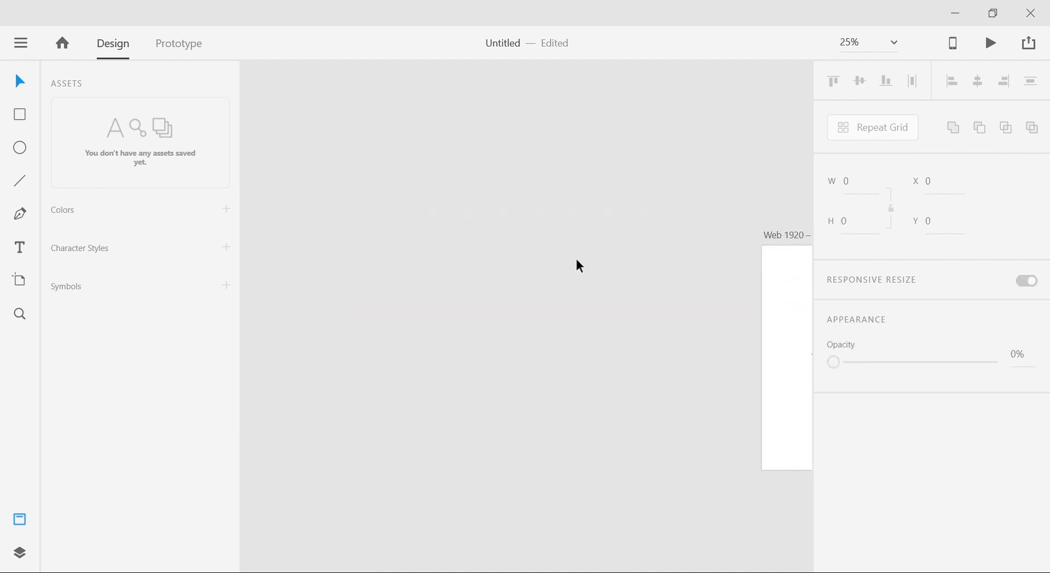
Duplicate Web 1920 – 7 as Web 1920 – 8, then pull its road's top anchor down into a straight line.
{"action": "scroll", "coordinate": [674, 263], "scroll_direction": "down", "scroll_amount": 2}
{"action": "left_click_drag", "start_coordinate": [699, 272], "coordinate": [452, 267]}
{"action": "scroll", "coordinate": [567, 474], "scroll_direction": "up", "scroll_amount": 4}
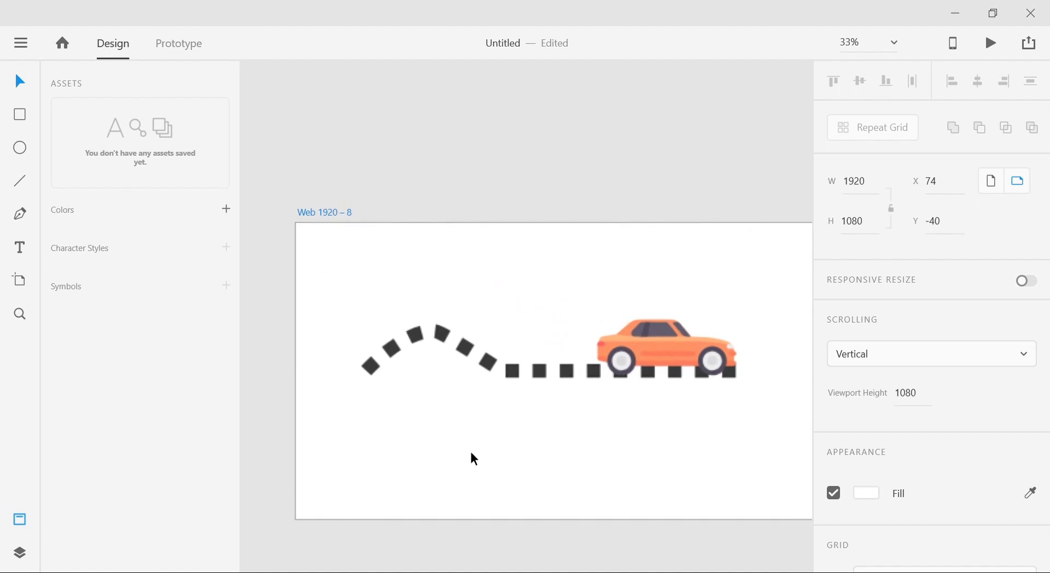
{"action": "left_click_drag", "start_coordinate": [490, 447], "coordinate": [528, 454]}
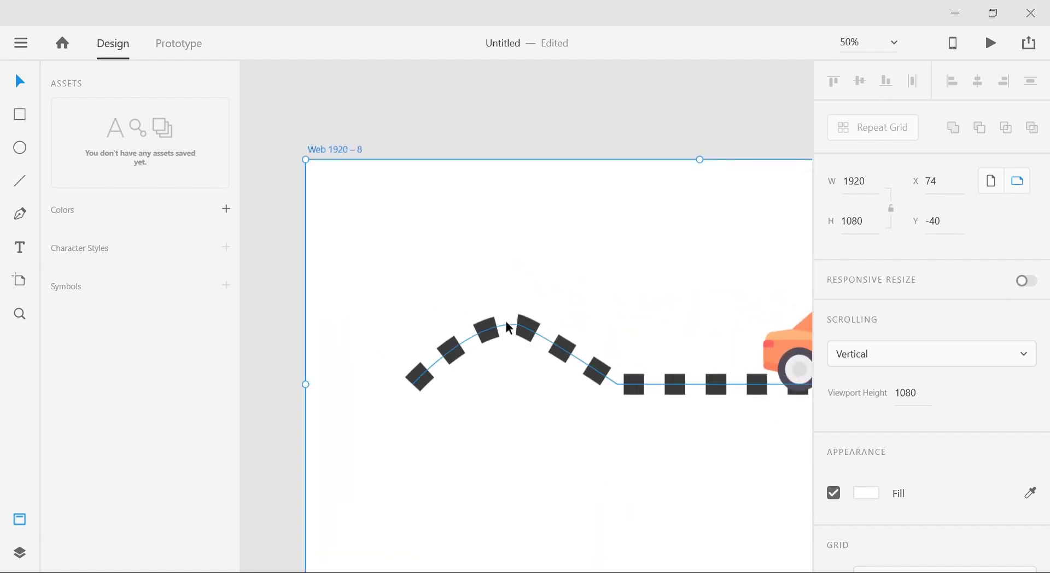
{"action": "left_click", "coordinate": [520, 324]}
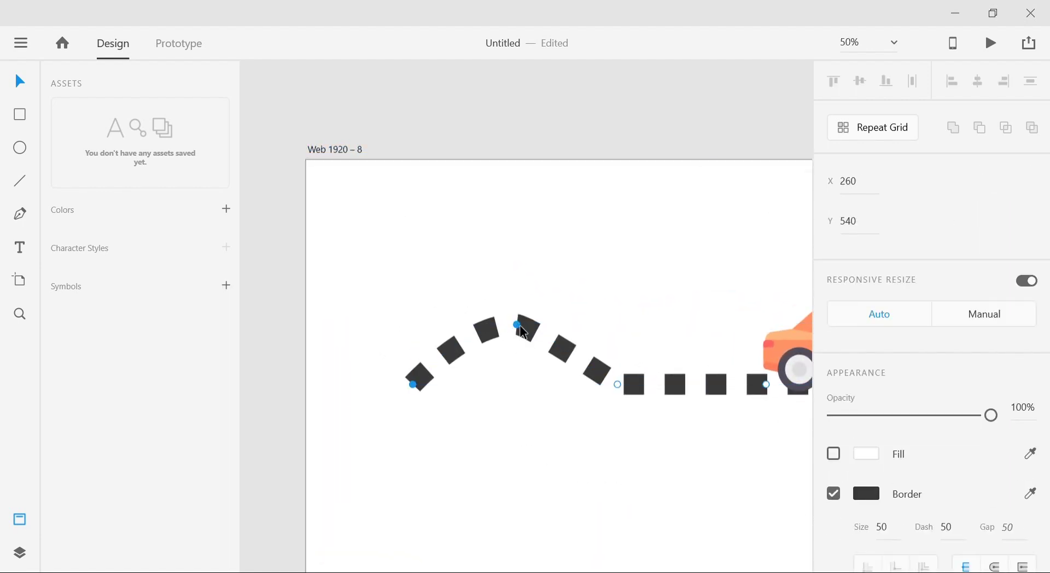
{"action": "left_click", "coordinate": [520, 327]}
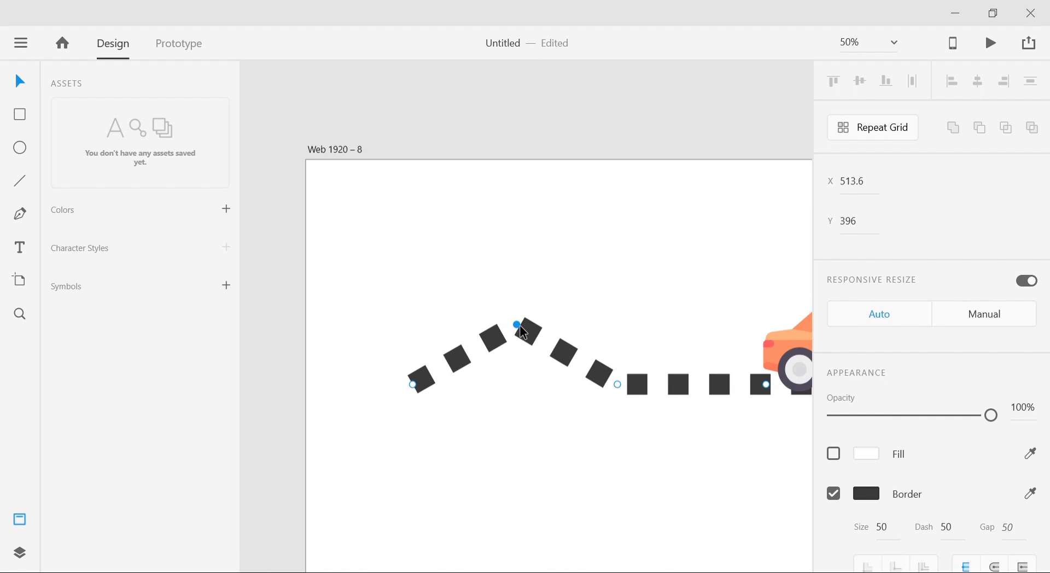
{"action": "left_click_drag", "start_coordinate": [522, 328], "coordinate": [531, 383]}
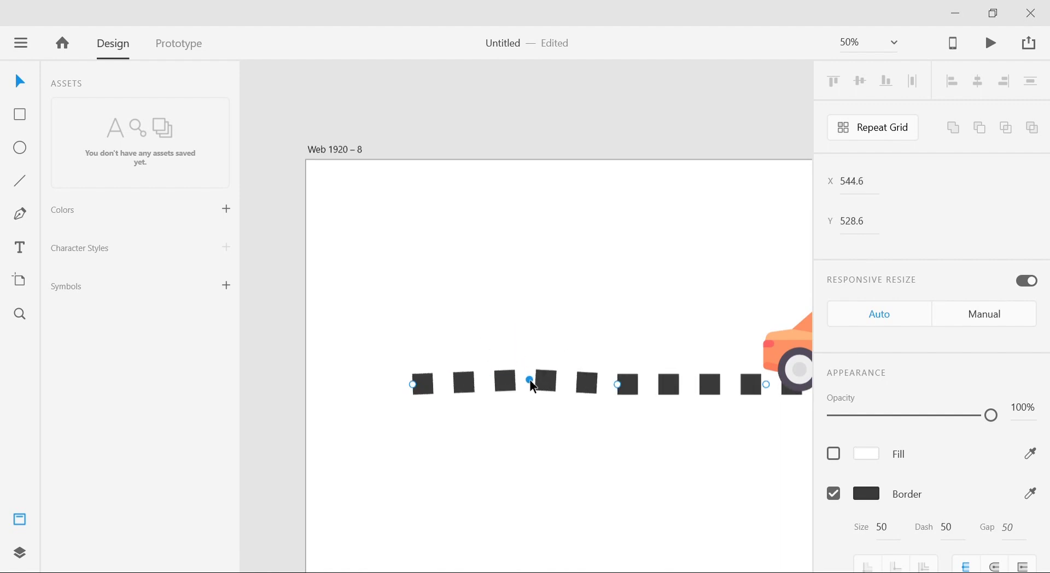
{"action": "left_click", "coordinate": [561, 430]}
{"action": "key", "text": "ctrl+minus"}
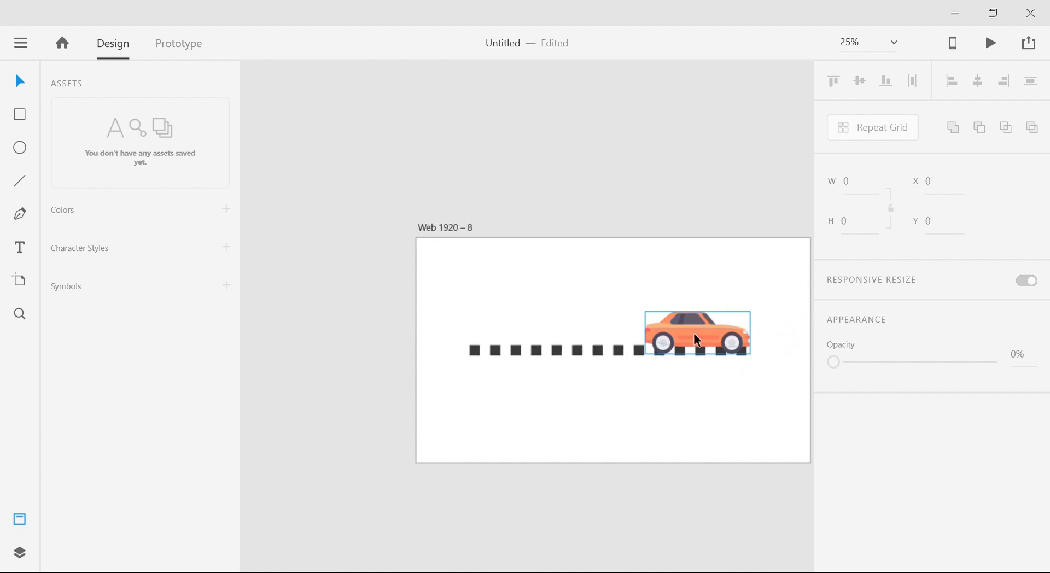
Slide the car further back along the road on Web 1920 – 6.
{"action": "scroll", "coordinate": [741, 403], "scroll_direction": "right", "scroll_amount": 10}
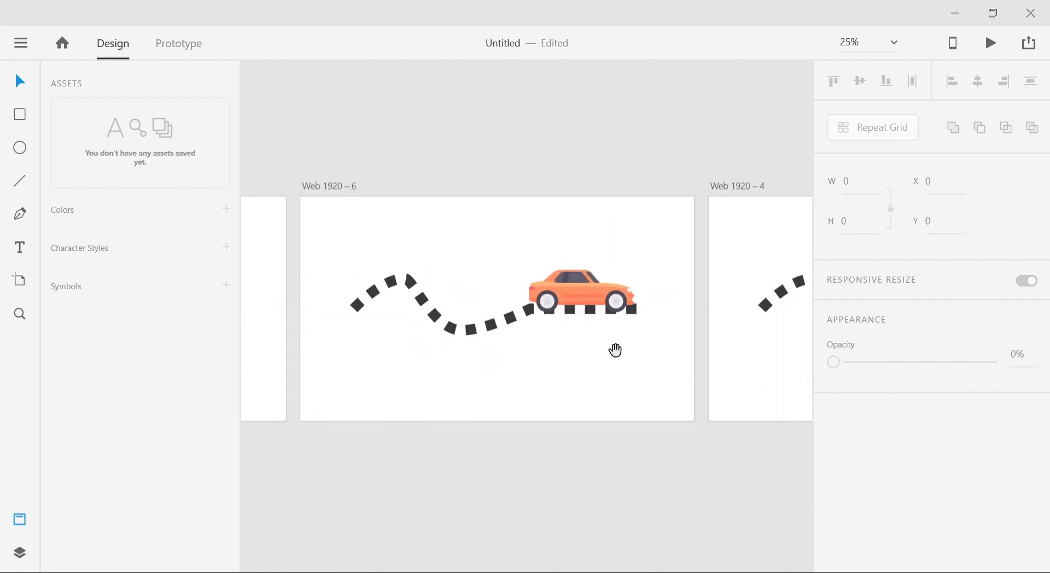
{"action": "scroll", "coordinate": [616, 350], "scroll_direction": "right", "scroll_amount": 10}
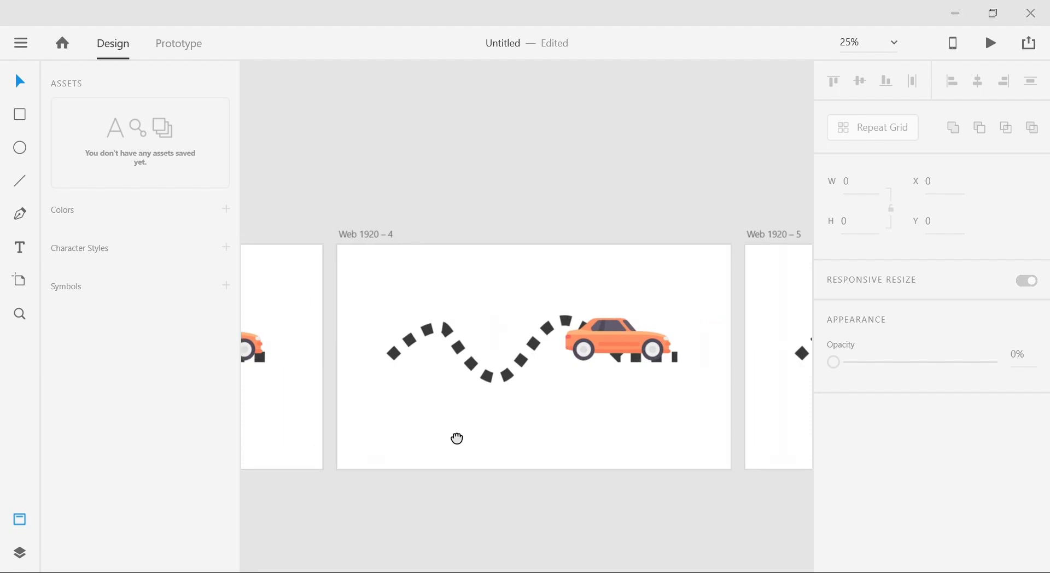
{"action": "scroll", "coordinate": [457, 439], "scroll_direction": "right", "scroll_amount": 8}
{"action": "scroll", "coordinate": [312, 452], "scroll_direction": "left", "scroll_amount": 10}
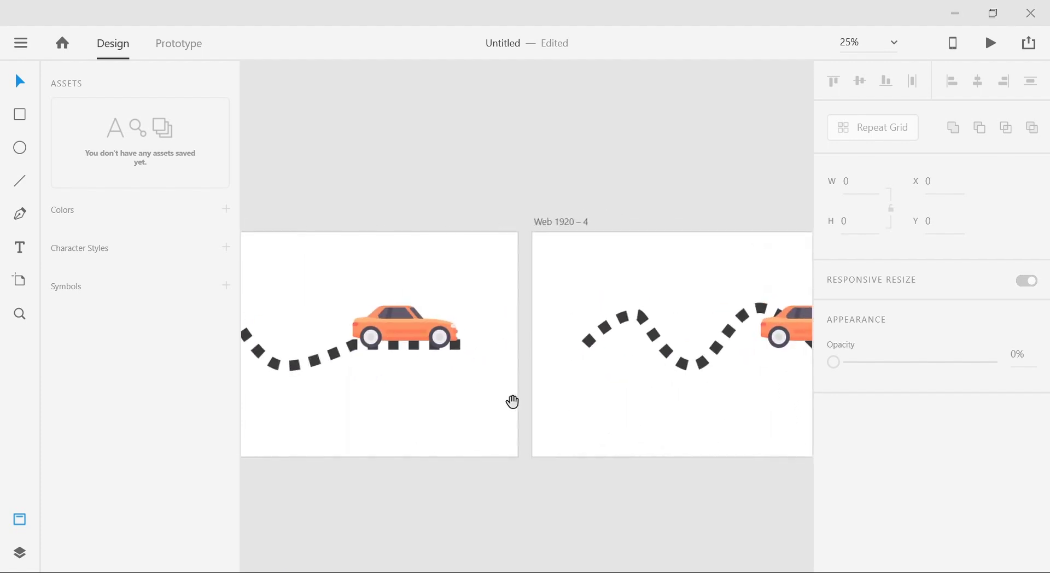
{"action": "scroll", "coordinate": [512, 402], "scroll_direction": "right", "scroll_amount": 5}
{"action": "scroll", "coordinate": [695, 398], "scroll_direction": "up", "scroll_amount": 2}
{"action": "scroll", "coordinate": [577, 401], "scroll_direction": "left", "scroll_amount": 2}
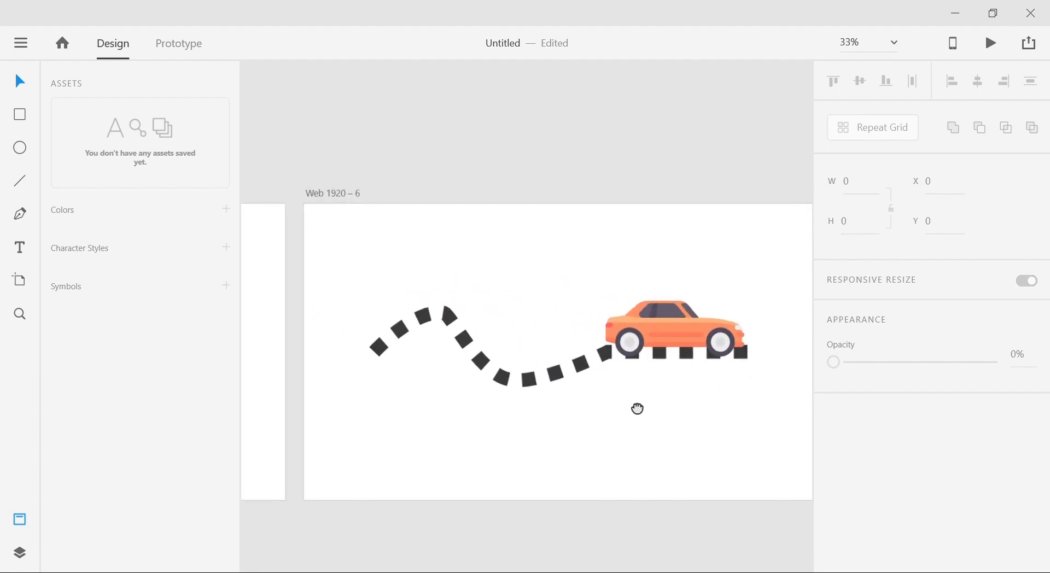
{"action": "left_click_drag", "start_coordinate": [671, 310], "coordinate": [603, 315]}
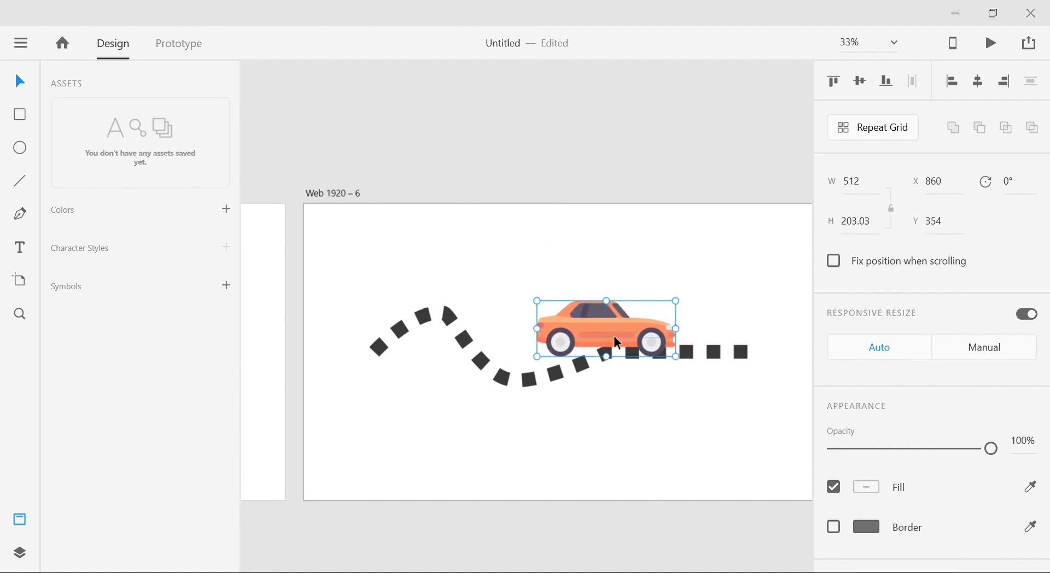
{"action": "left_click", "coordinate": [626, 432]}
Move Web 1920 – 7's car back to X 608, Y 354 and save the document.
{"action": "scroll", "coordinate": [609, 438], "scroll_direction": "left", "scroll_amount": 10}
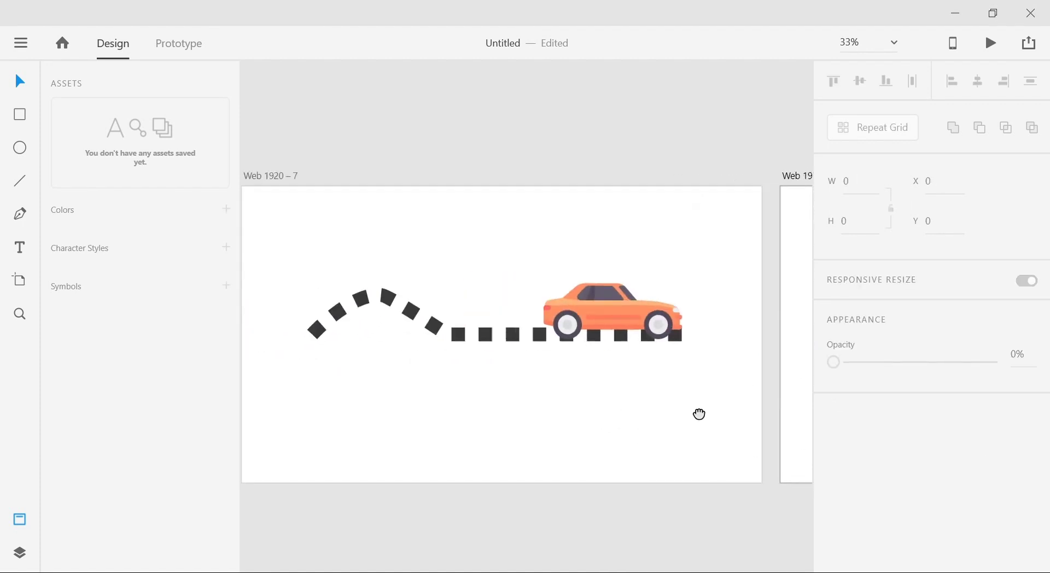
{"action": "left_click_drag", "start_coordinate": [699, 414], "coordinate": [768, 414]}
{"action": "left_click_drag", "start_coordinate": [675, 329], "coordinate": [533, 328]}
{"action": "left_click", "coordinate": [544, 412]}
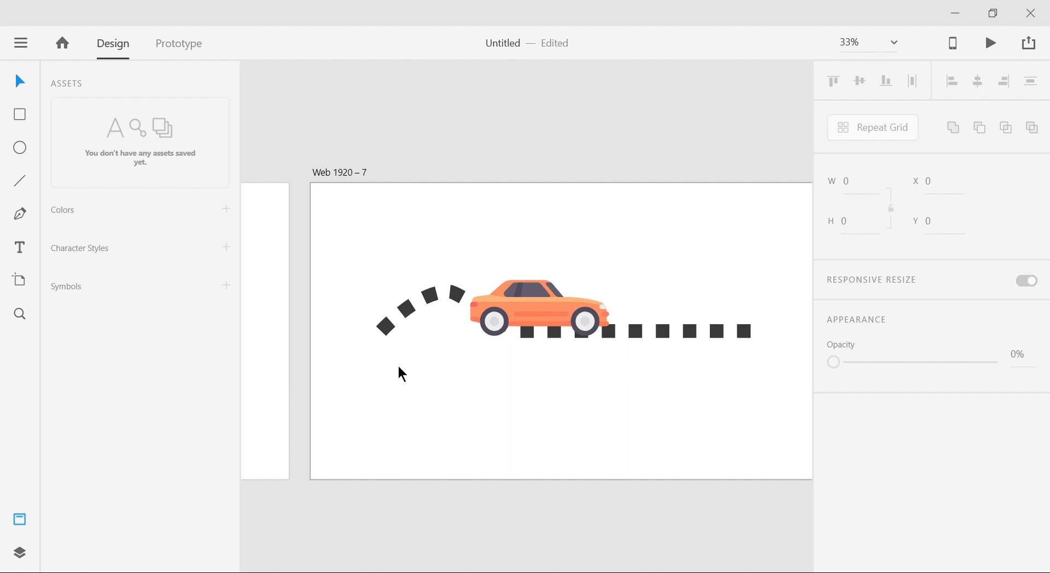
{"action": "key", "text": "ctrl+s"}
Put Web 1920 – 8's car at the straight road's left end, then enter the Prototype workspace.
{"action": "left_click_drag", "start_coordinate": [387, 415], "coordinate": [661, 425]}
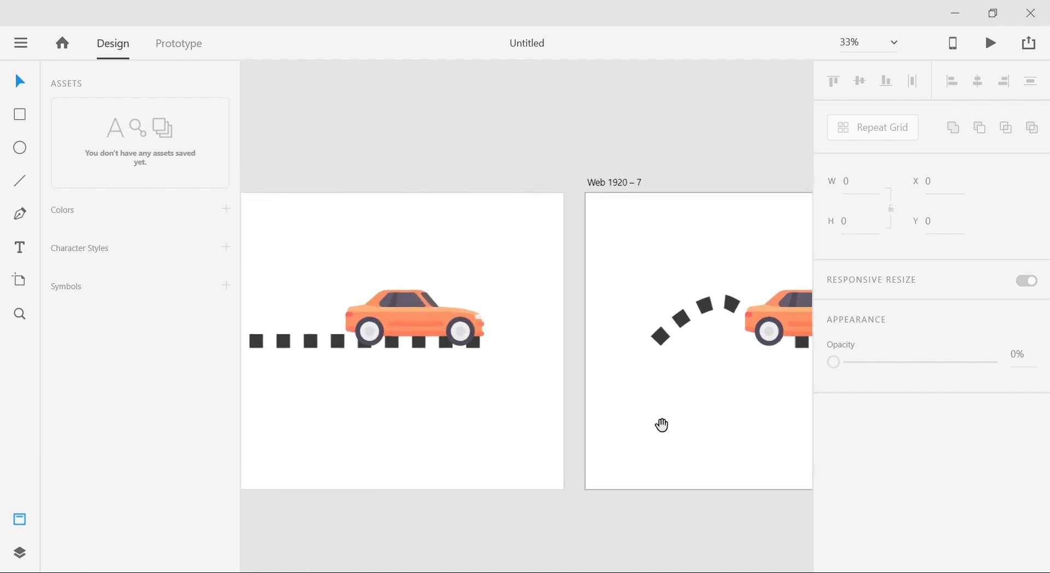
{"action": "left_click_drag", "start_coordinate": [499, 416], "coordinate": [650, 390]}
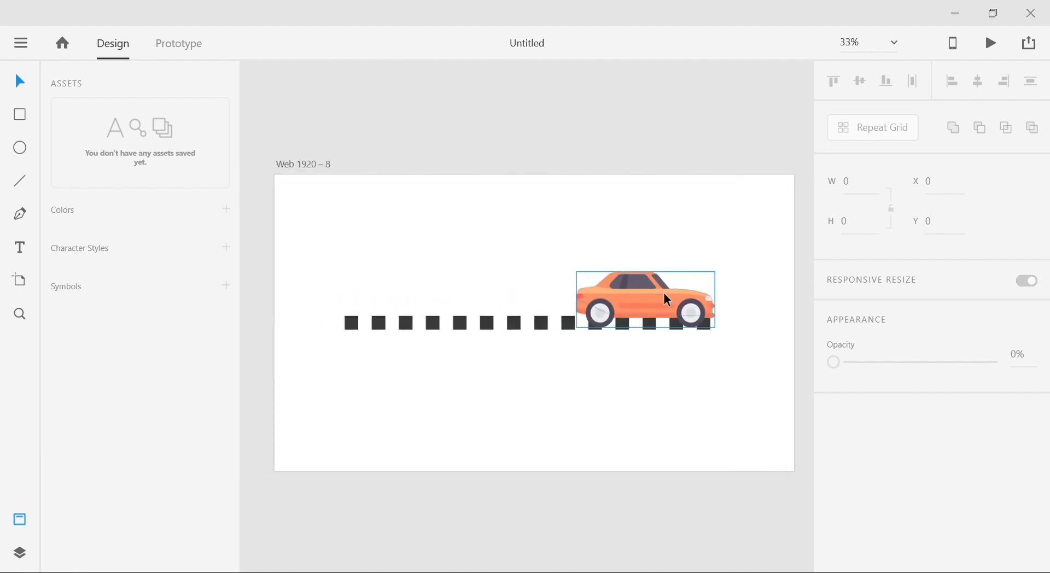
{"action": "left_click_drag", "start_coordinate": [664, 293], "coordinate": [383, 299]}
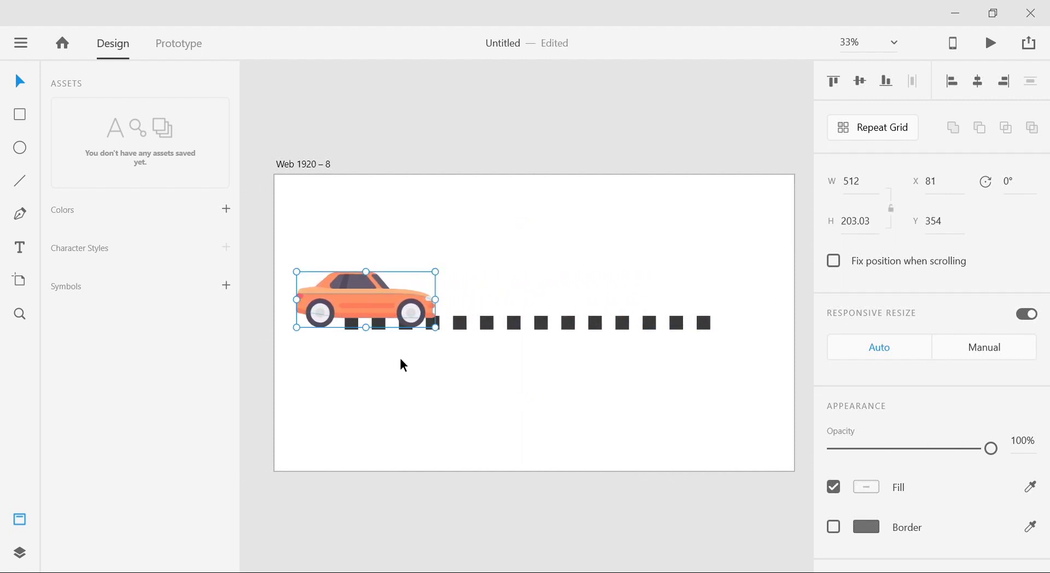
{"action": "left_click", "coordinate": [409, 370]}
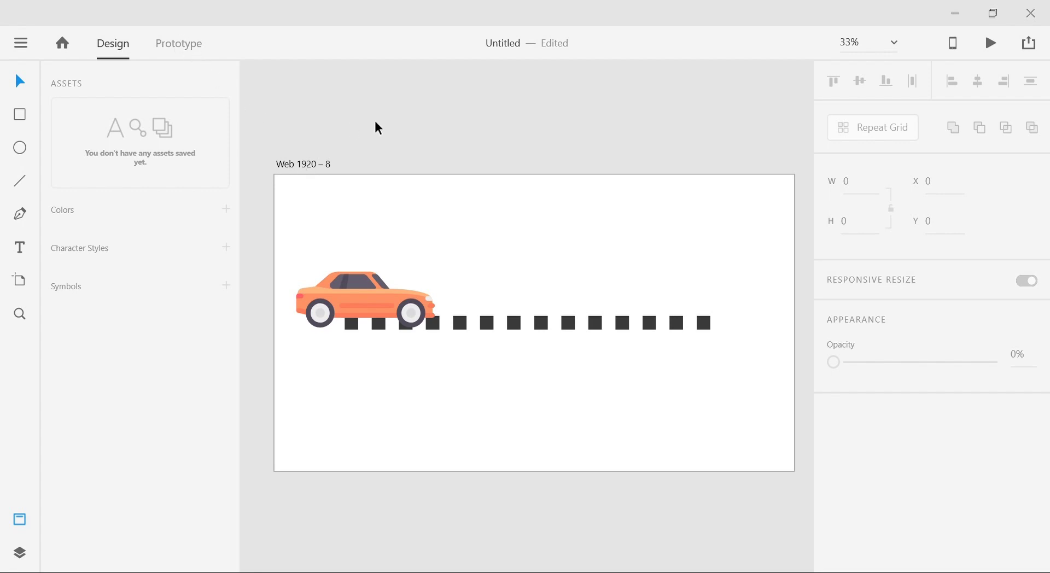
{"action": "left_click", "coordinate": [167, 47]}
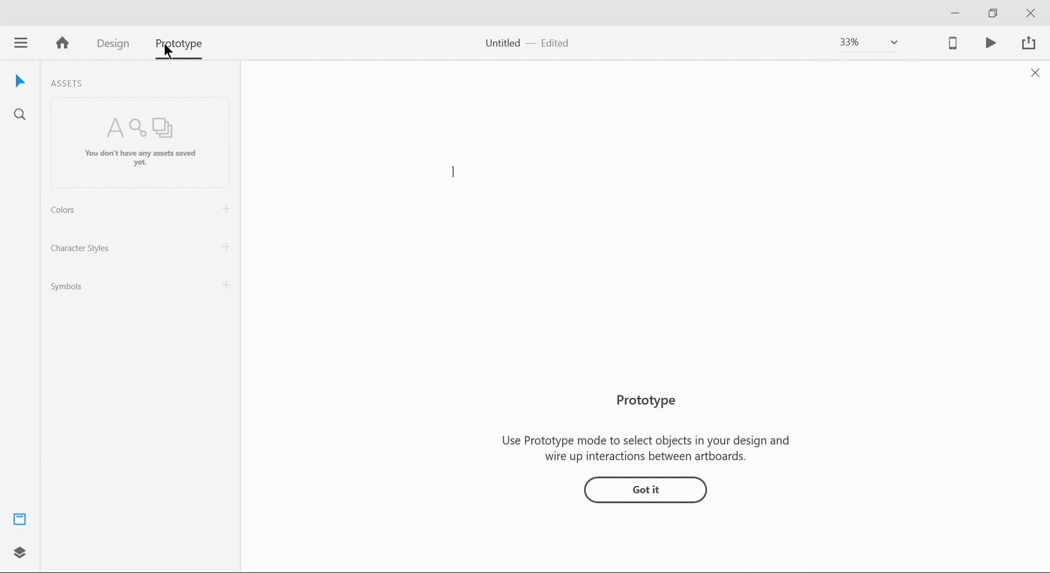
{"action": "left_click", "coordinate": [658, 496]}
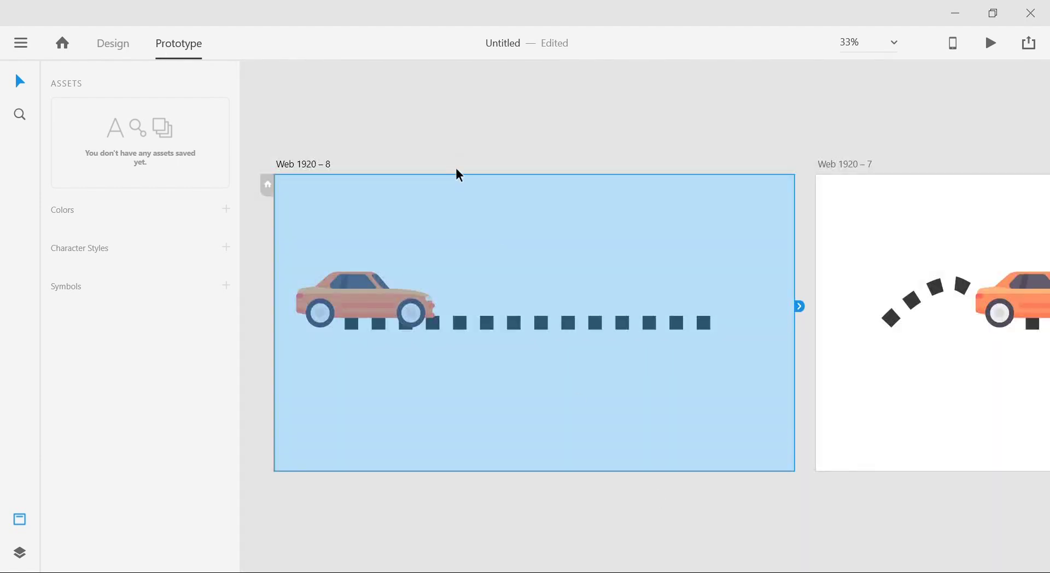
Wire the car on Web 1920 – 8 to the Web 1920 – 7 artboard.
{"action": "key", "text": "ctrl+minus"}
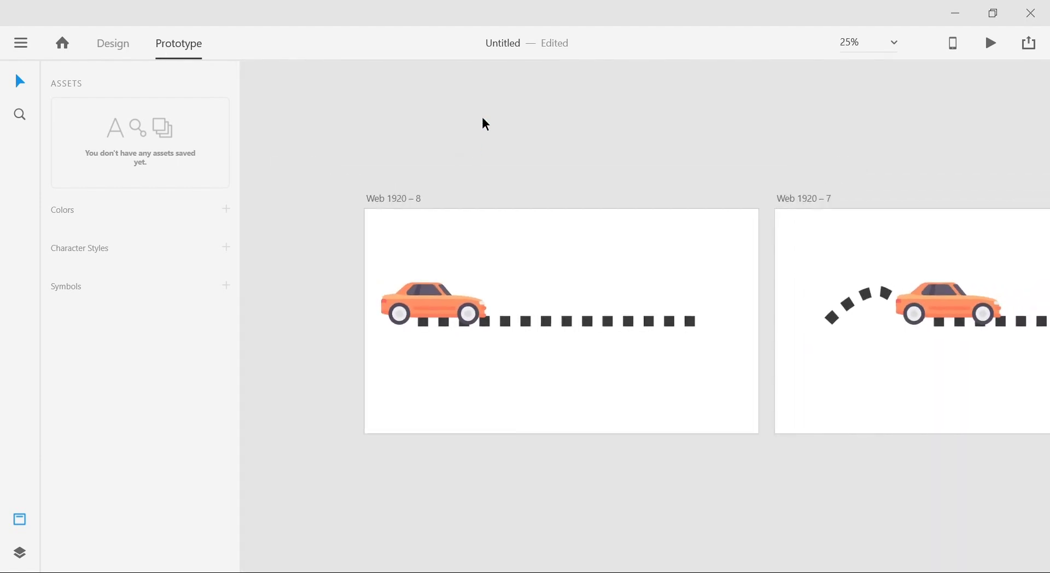
{"action": "left_click_drag", "start_coordinate": [517, 204], "coordinate": [454, 207]}
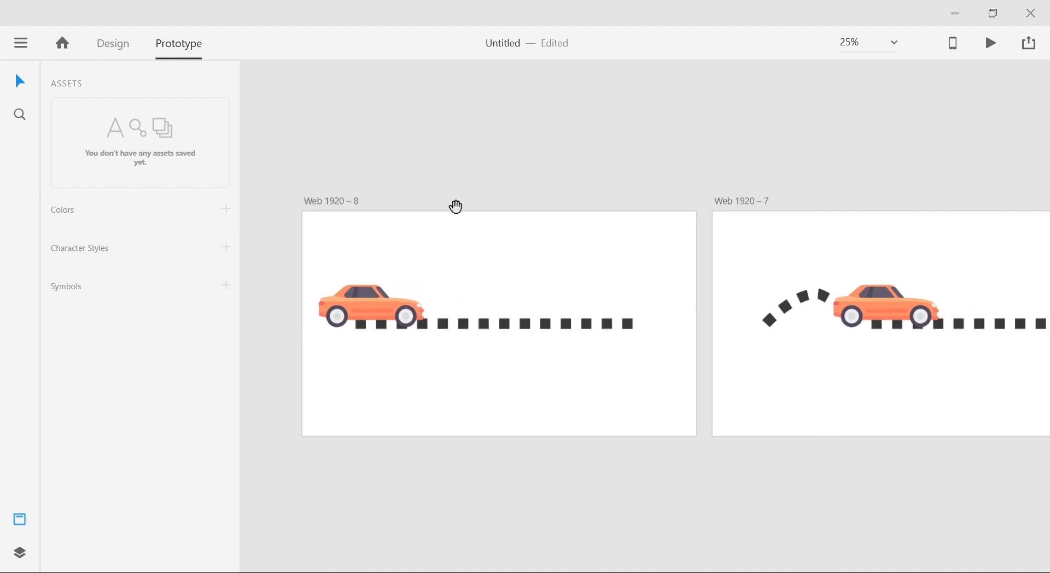
{"action": "left_click", "coordinate": [395, 322]}
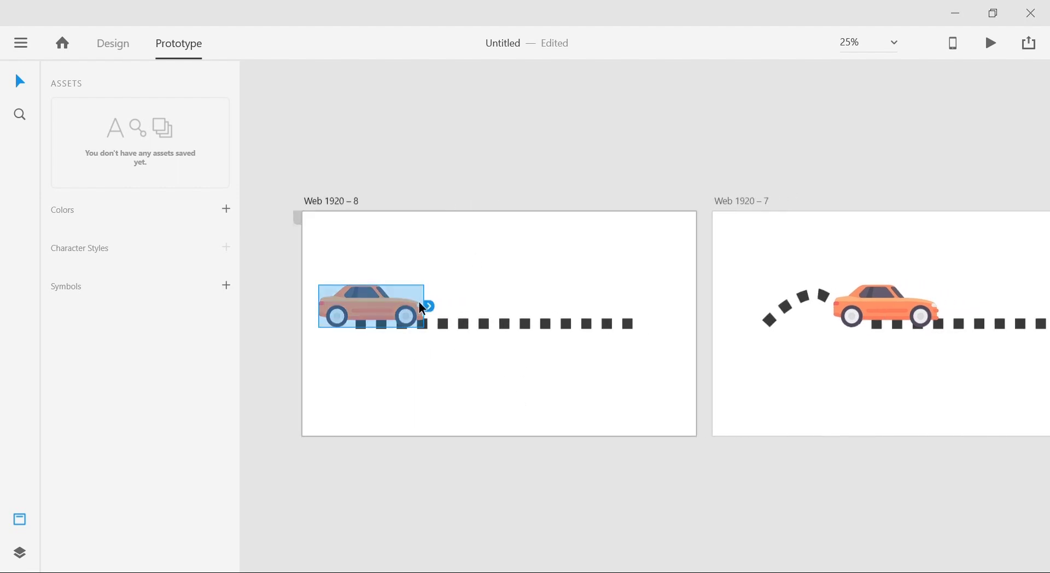
{"action": "left_click_drag", "start_coordinate": [429, 306], "coordinate": [758, 300]}
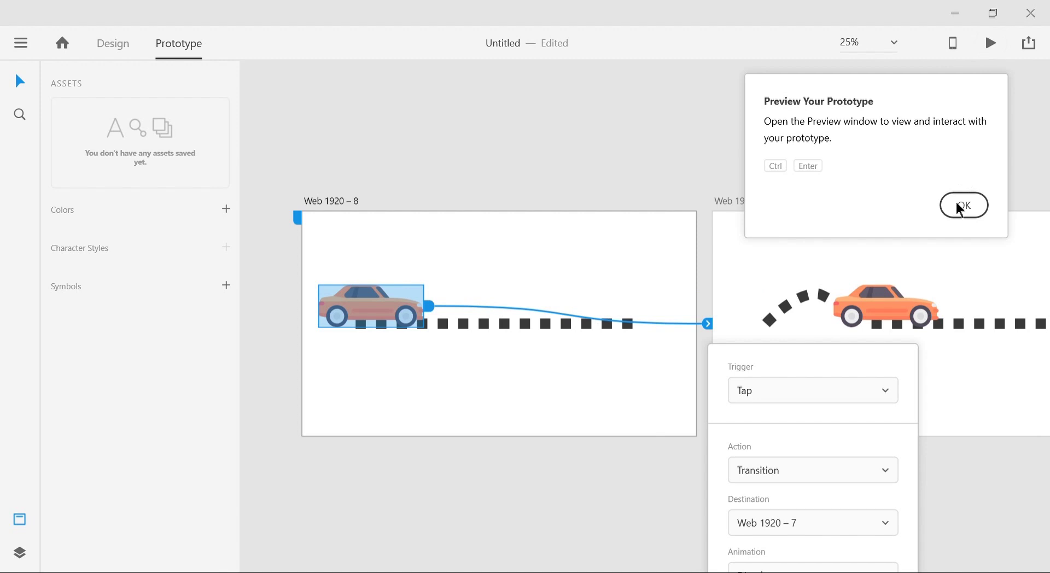
Set the wire's trigger to Drag, easing to Ease In-Out, and action to Auto-Animate.
{"action": "left_click", "coordinate": [843, 398]}
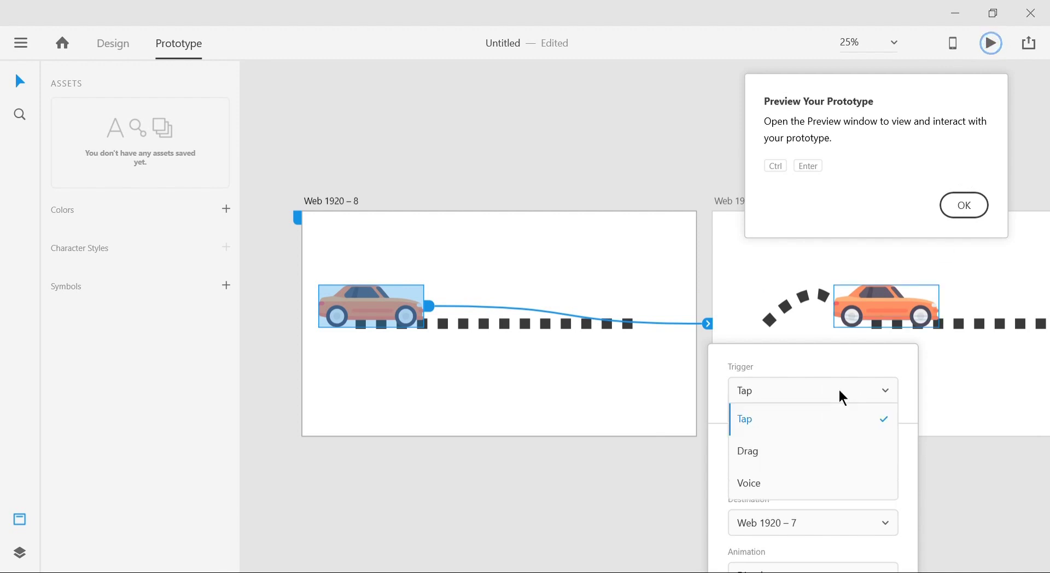
{"action": "left_click", "coordinate": [784, 458]}
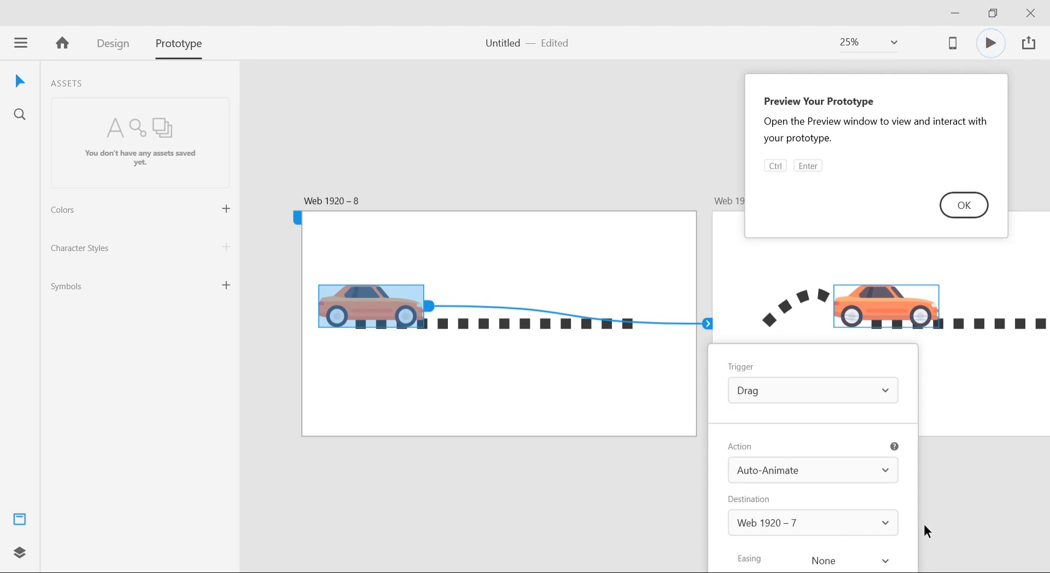
{"action": "scroll", "coordinate": [928, 531], "scroll_direction": "down", "scroll_amount": 1}
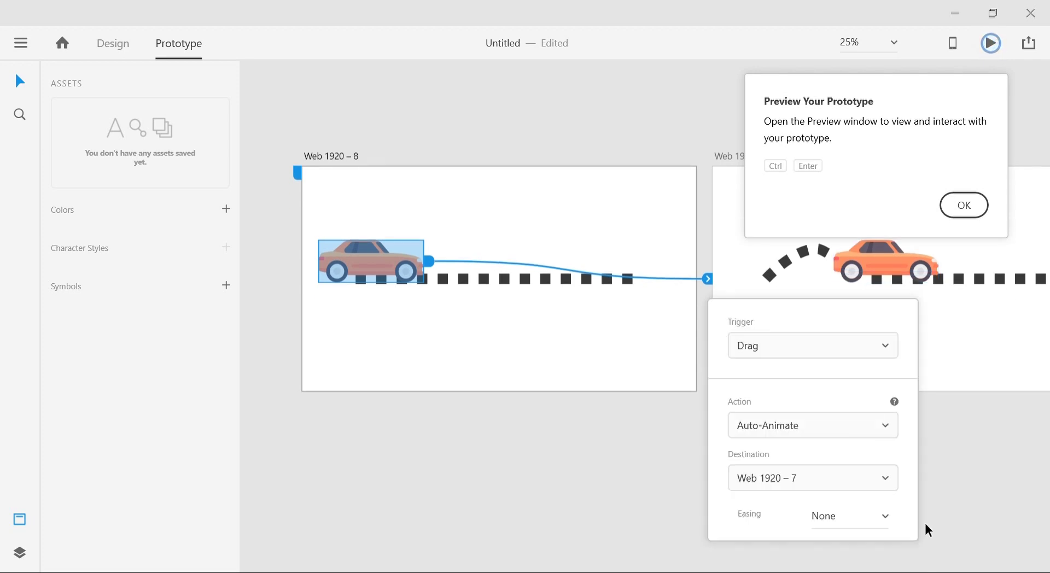
{"action": "left_click", "coordinate": [885, 523]}
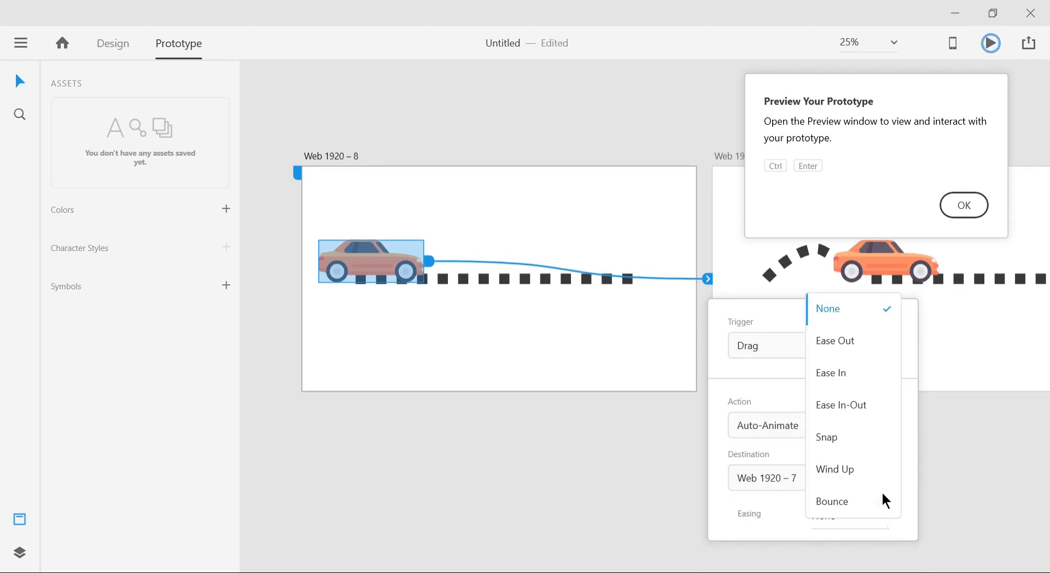
{"action": "left_click", "coordinate": [862, 414]}
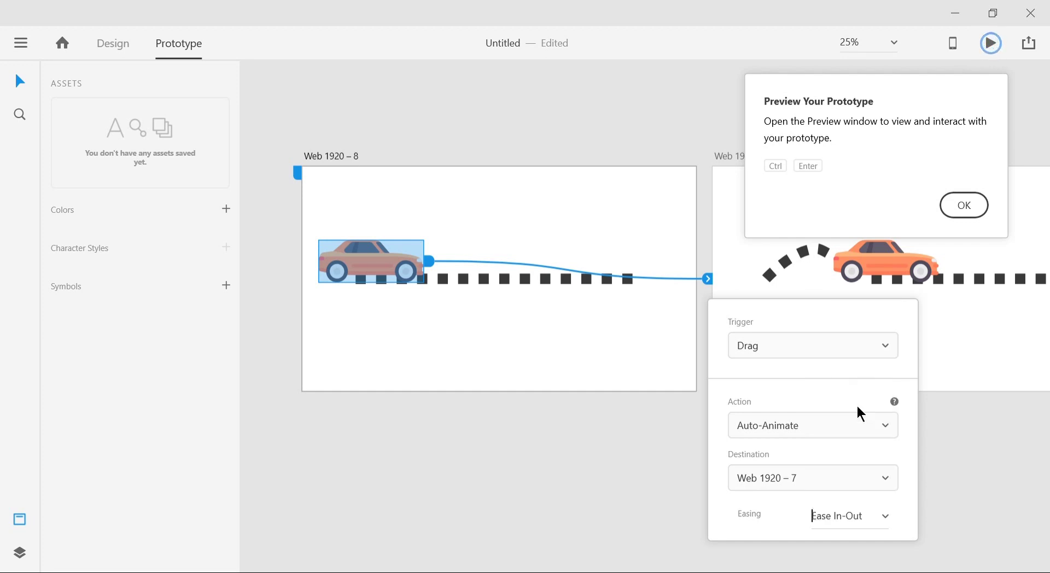
{"action": "left_click", "coordinate": [847, 430]}
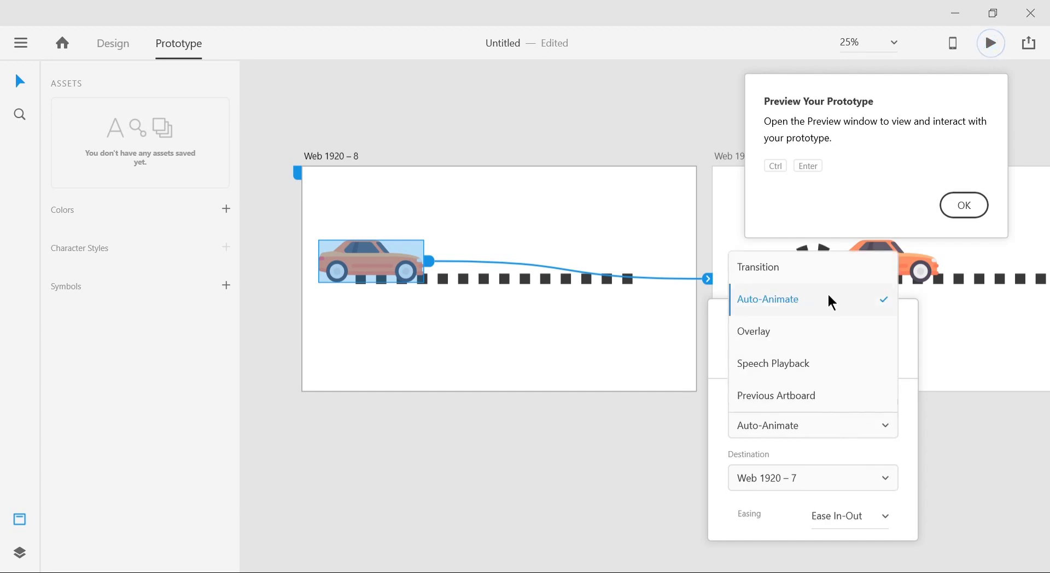
{"action": "left_click", "coordinate": [788, 433]}
{"action": "left_click", "coordinate": [787, 434]}
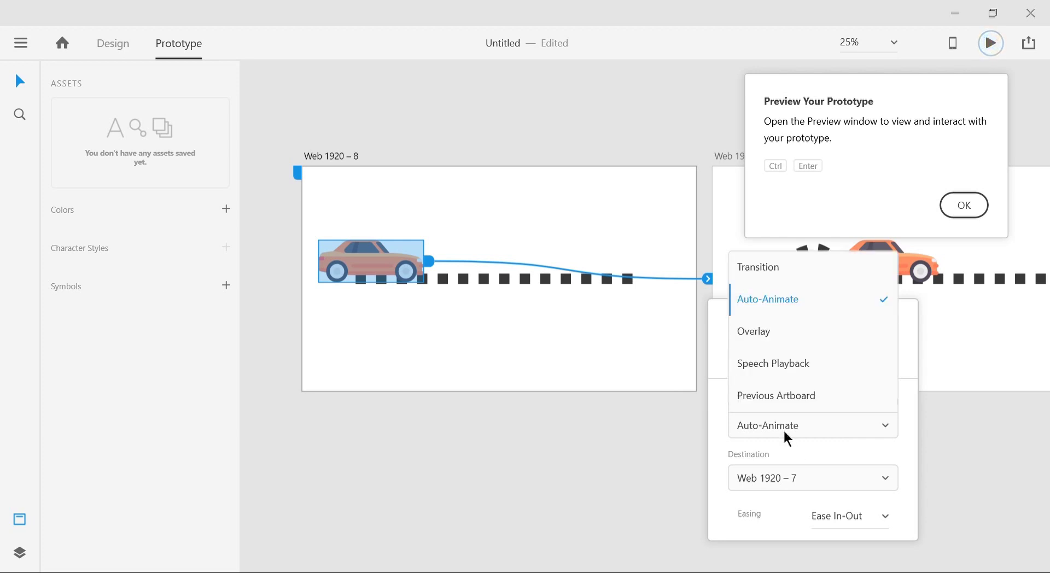
{"action": "left_click", "coordinate": [802, 280]}
{"action": "left_click", "coordinate": [814, 432]}
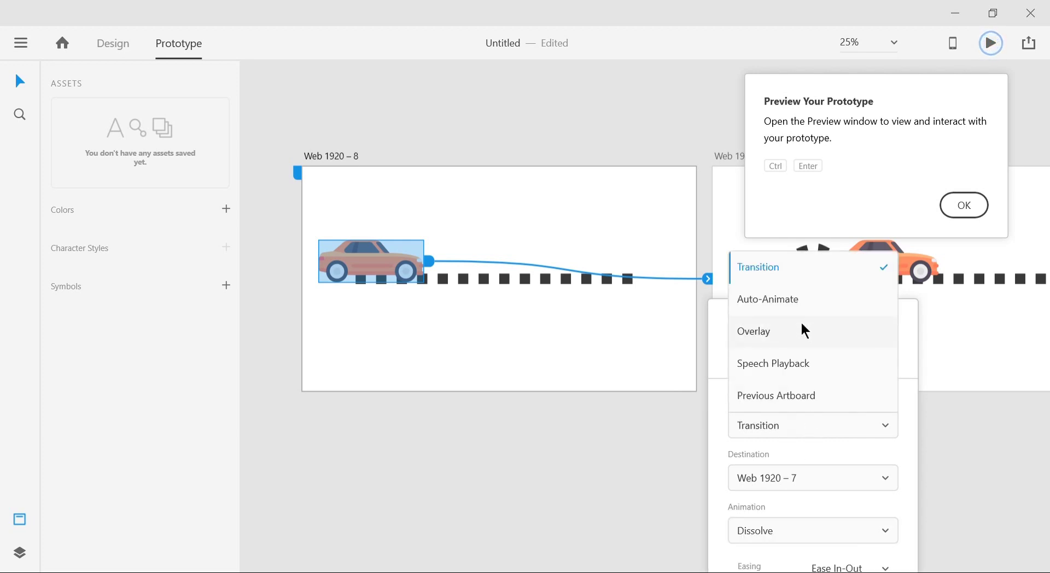
{"action": "left_click", "coordinate": [789, 301]}
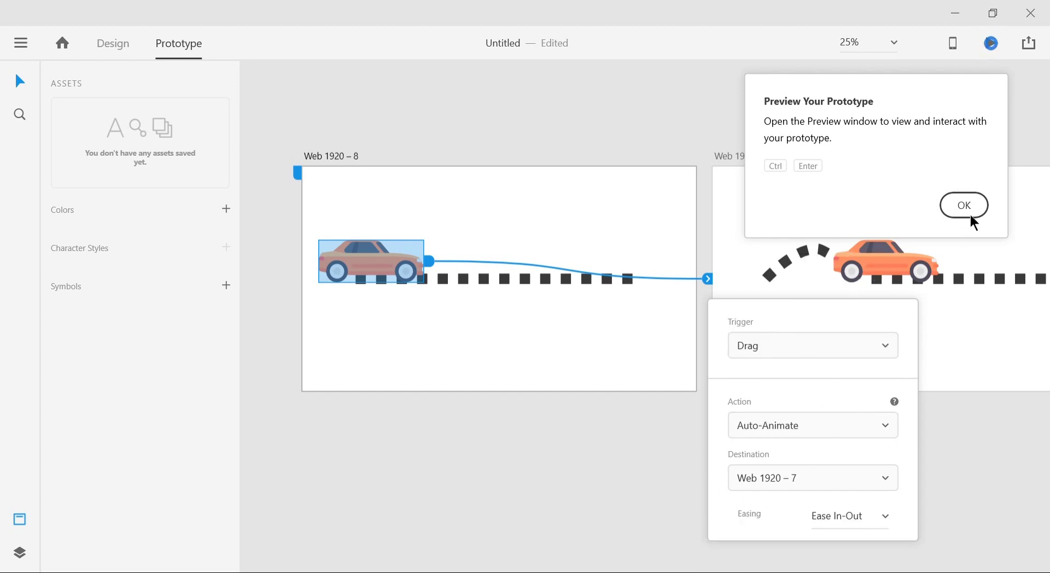
Wire the car on Web 1920 – 7 to the Web 1920 – 6 artboard.
{"action": "left_click", "coordinate": [730, 281]}
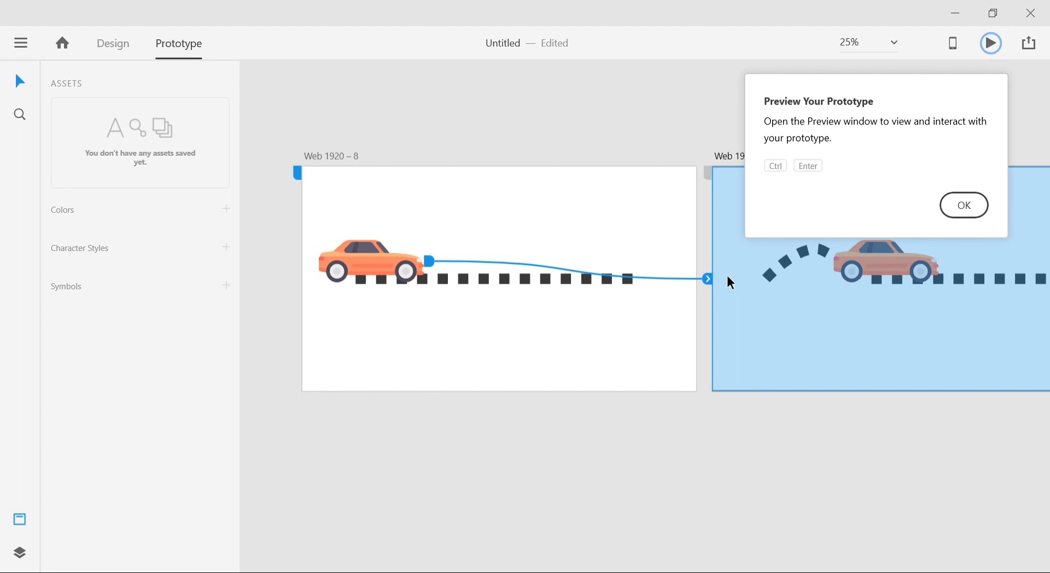
{"action": "left_click_drag", "start_coordinate": [879, 333], "coordinate": [565, 418]}
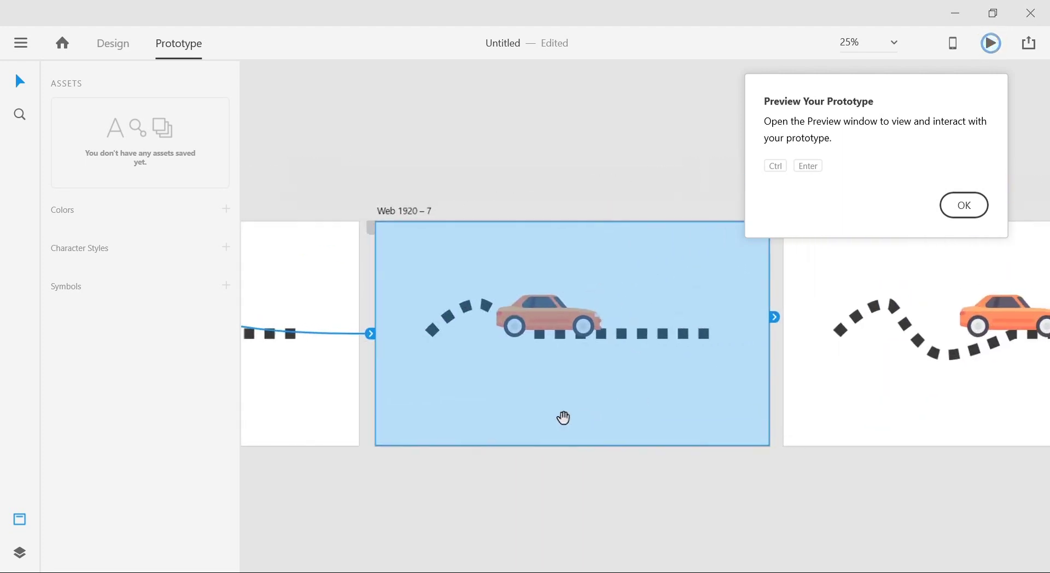
{"action": "left_click", "coordinate": [554, 314]}
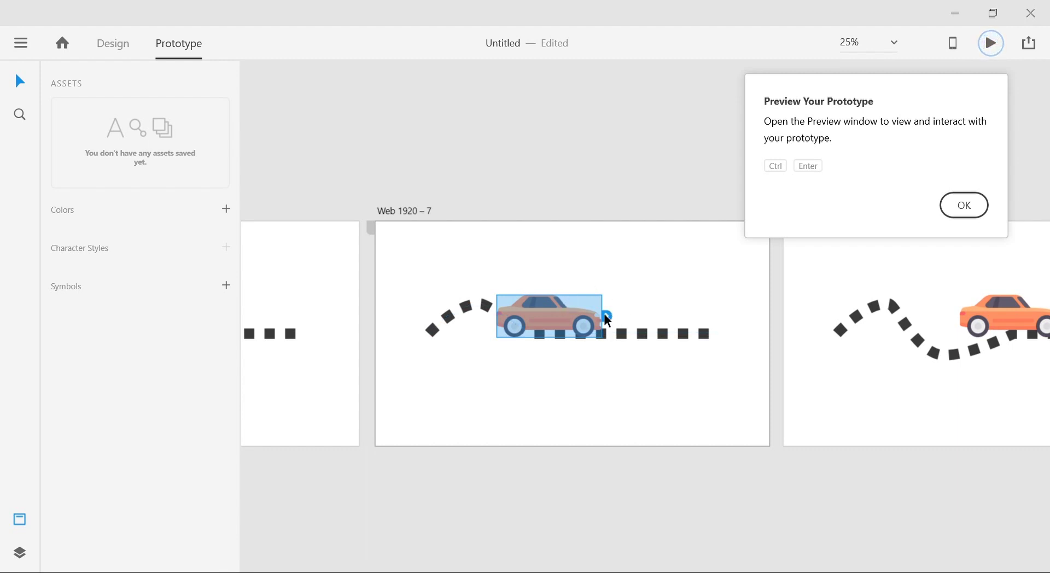
{"action": "left_click_drag", "start_coordinate": [607, 317], "coordinate": [839, 296]}
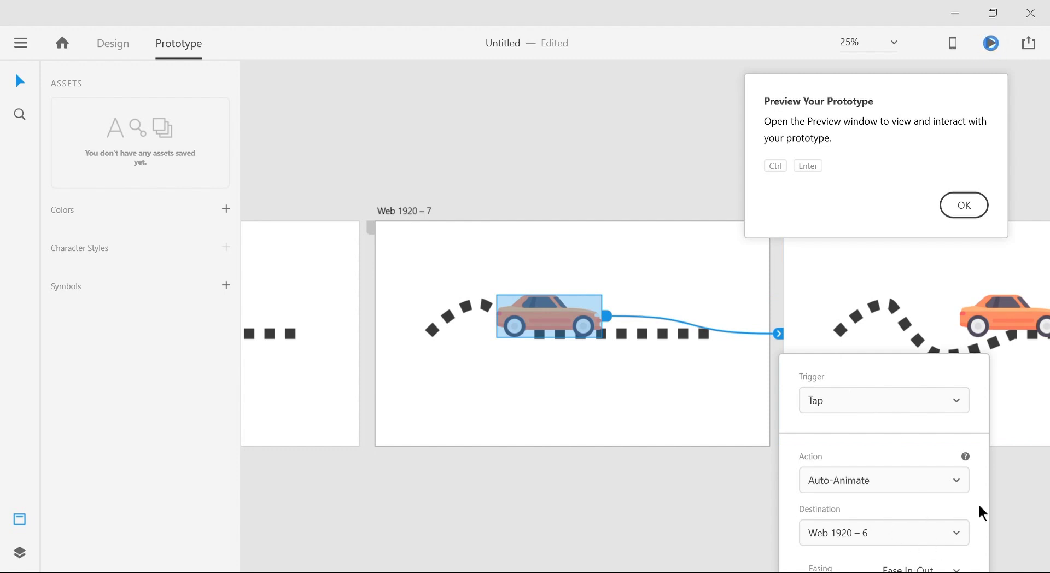
{"action": "left_click", "coordinate": [777, 520]}
Wire the car on Web 1920 – 6 to Web 1920 – 4, then select Web 1920 – 4's car.
{"action": "left_click_drag", "start_coordinate": [818, 497], "coordinate": [678, 487]}
{"action": "left_click", "coordinate": [601, 368]}
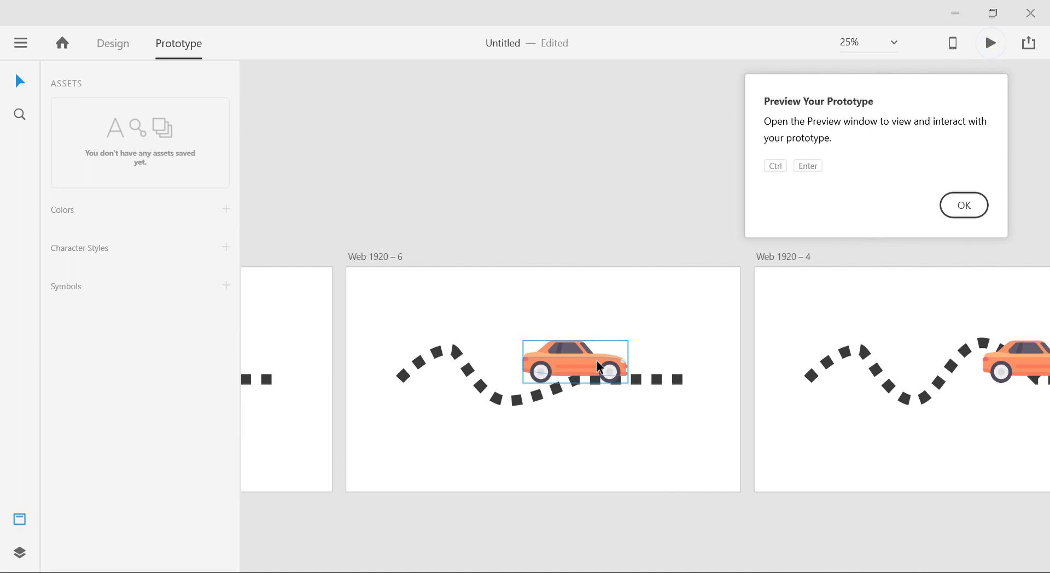
{"action": "left_click_drag", "start_coordinate": [628, 363], "coordinate": [893, 383]}
{"action": "left_click", "coordinate": [653, 508]}
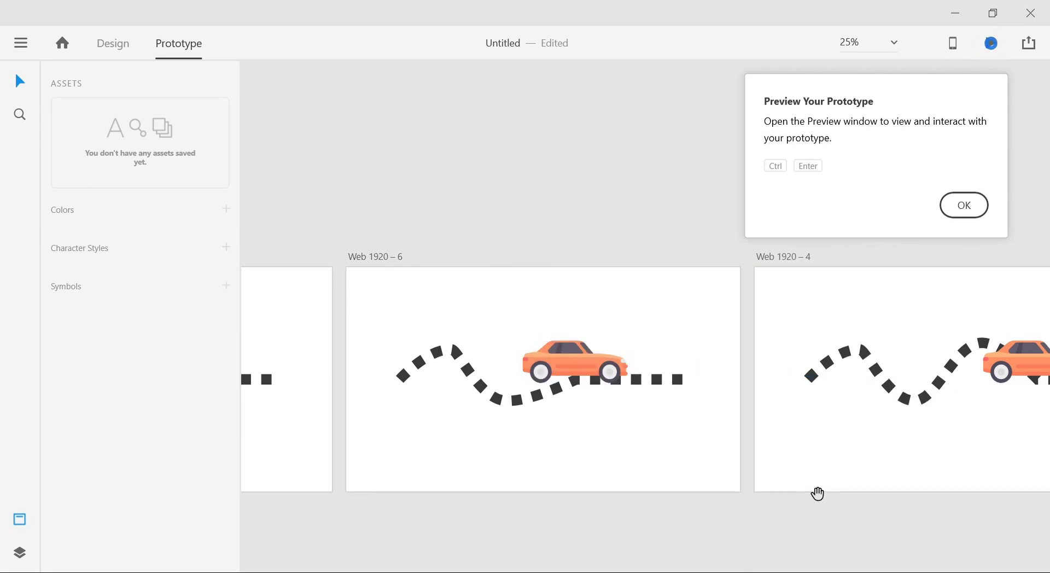
{"action": "left_click_drag", "start_coordinate": [818, 494], "coordinate": [464, 504]}
{"action": "left_click_drag", "start_coordinate": [720, 419], "coordinate": [595, 420]}
{"action": "left_click", "coordinate": [596, 361]}
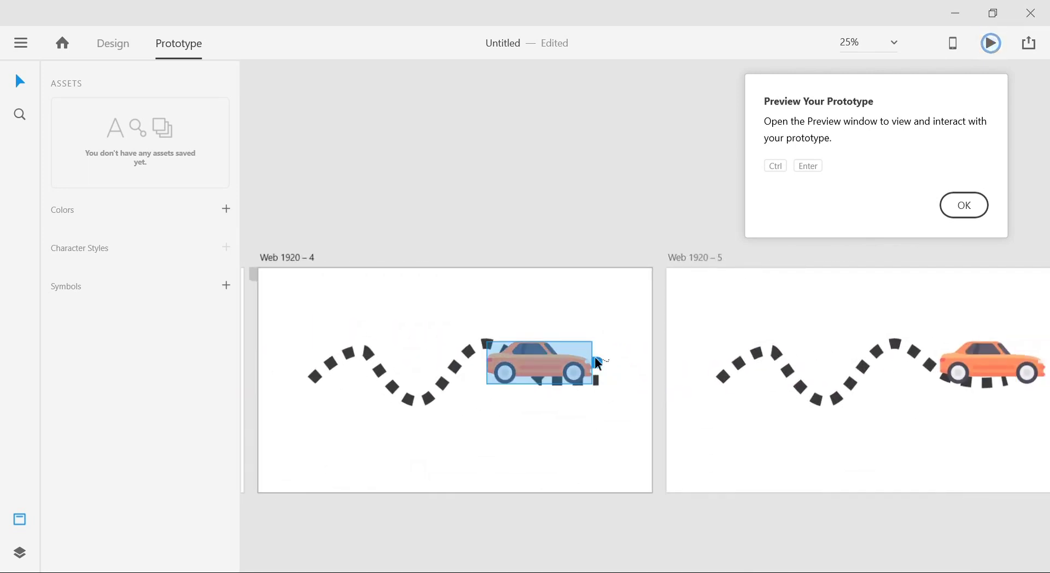
Wire the Web 1920 – 4 car to Web 1920 – 5 with a Drag trigger.
{"action": "left_click_drag", "start_coordinate": [597, 363], "coordinate": [915, 350]}
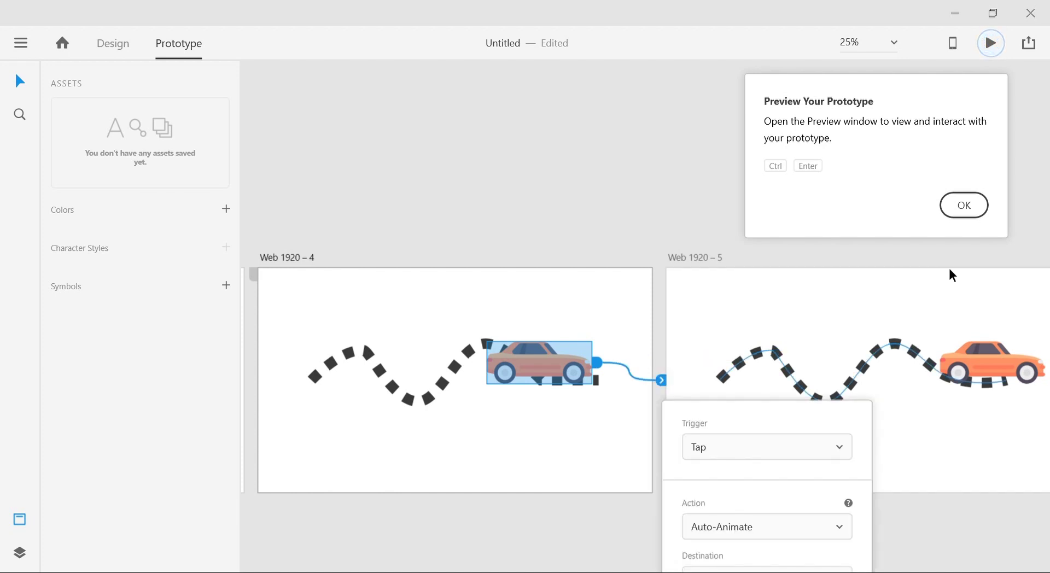
{"action": "left_click", "coordinate": [969, 204]}
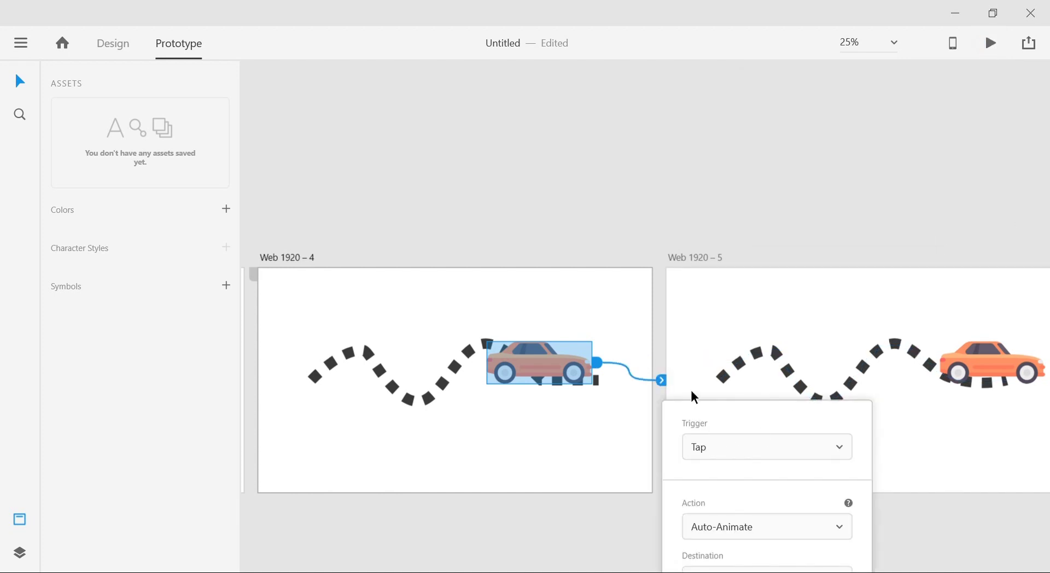
{"action": "left_click", "coordinate": [741, 454]}
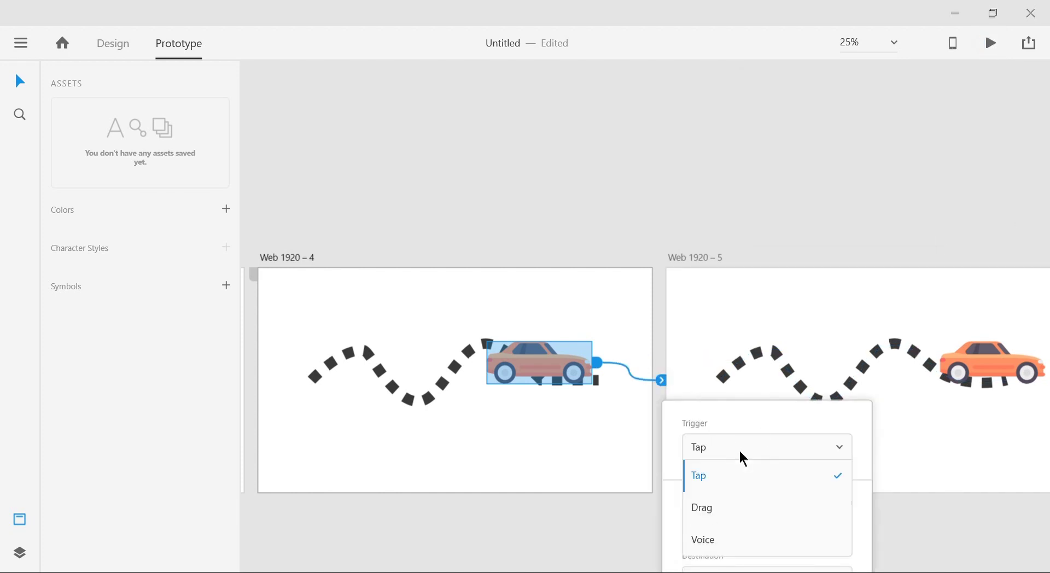
{"action": "left_click", "coordinate": [741, 524]}
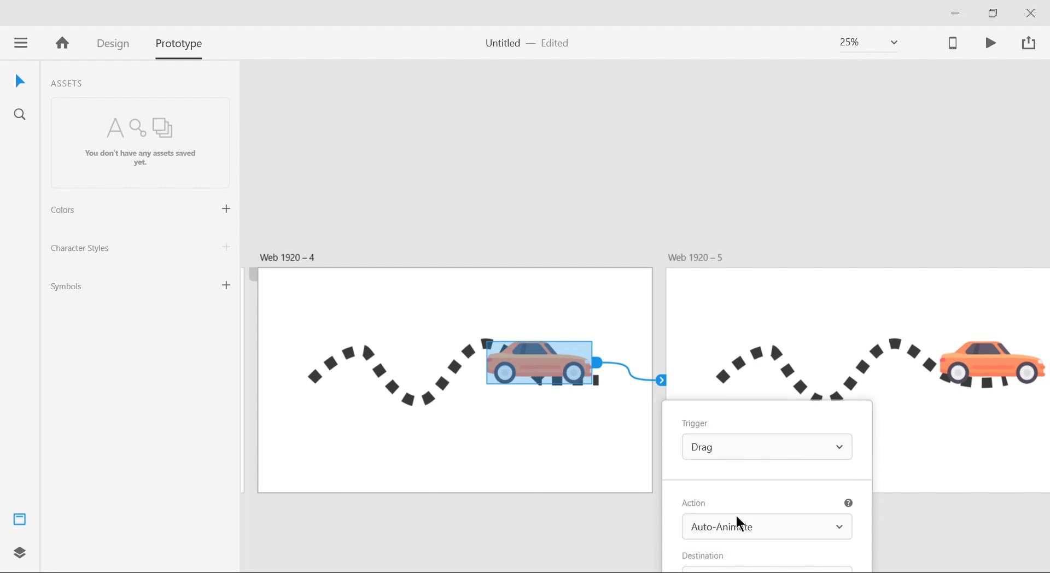
{"action": "left_click", "coordinate": [549, 496]}
Make the Web 1920 – 6 car's wire to Web 1920 – 4 trigger on Drag.
{"action": "left_click_drag", "start_coordinate": [549, 517], "coordinate": [901, 451]}
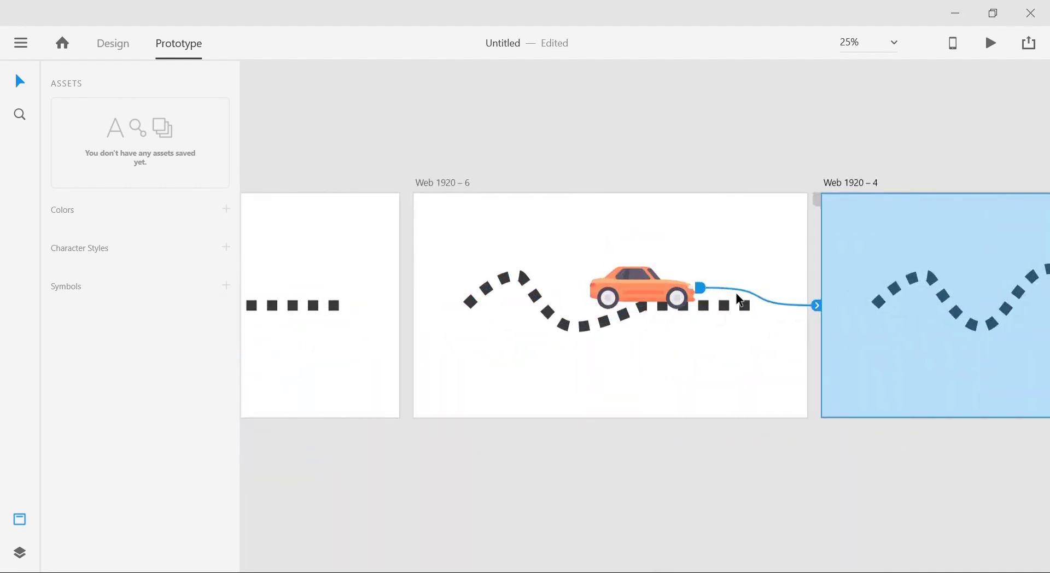
{"action": "left_click", "coordinate": [816, 309]}
{"action": "left_click", "coordinate": [671, 304]}
{"action": "left_click_drag", "start_coordinate": [701, 288], "coordinate": [817, 306]}
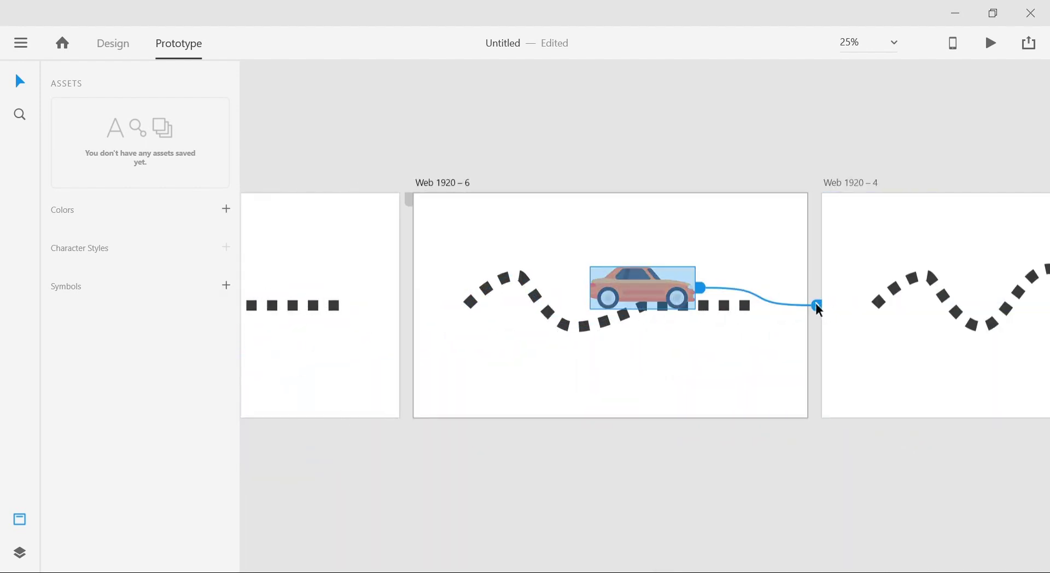
{"action": "left_click", "coordinate": [888, 369]}
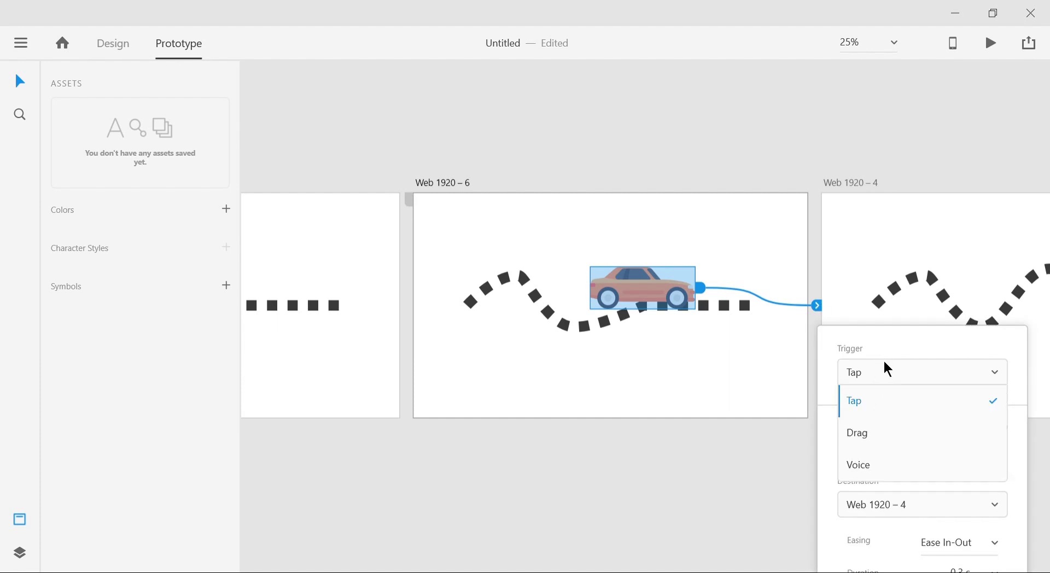
{"action": "left_click", "coordinate": [882, 439]}
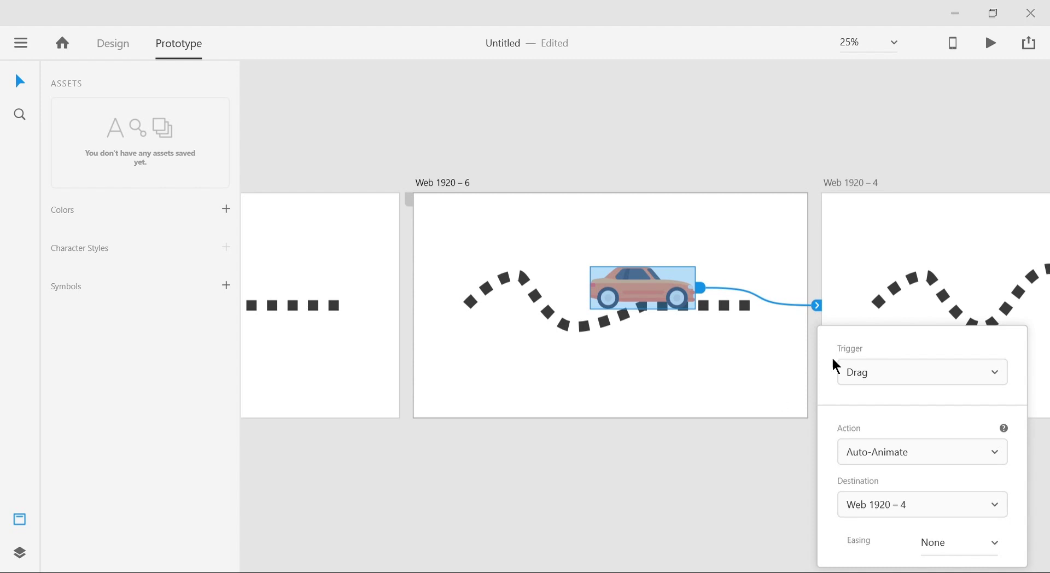
{"action": "left_click", "coordinate": [652, 474]}
Switch the Web 1920 – 7 car's wire to Web 1920 – 6 to a Drag trigger.
{"action": "left_click_drag", "start_coordinate": [530, 467], "coordinate": [766, 443]}
{"action": "left_click", "coordinate": [554, 257]}
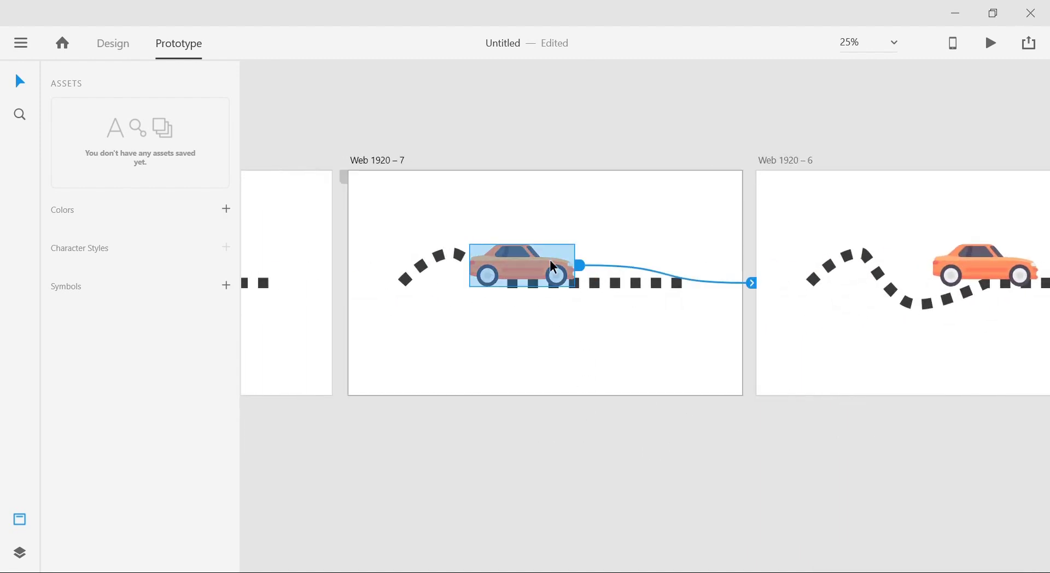
{"action": "left_click", "coordinate": [753, 283]}
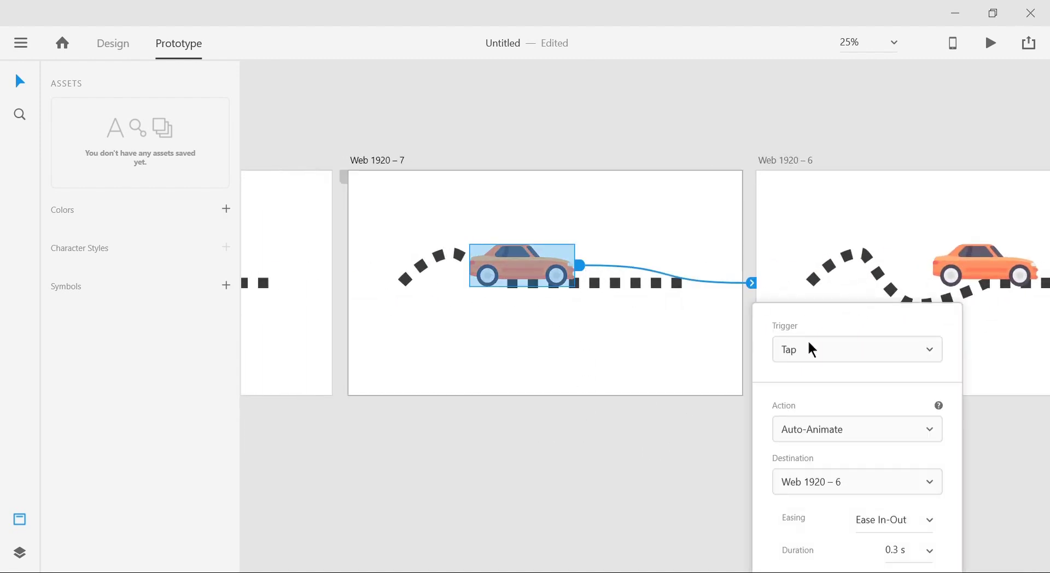
{"action": "left_click", "coordinate": [825, 353]}
{"action": "left_click", "coordinate": [806, 422]}
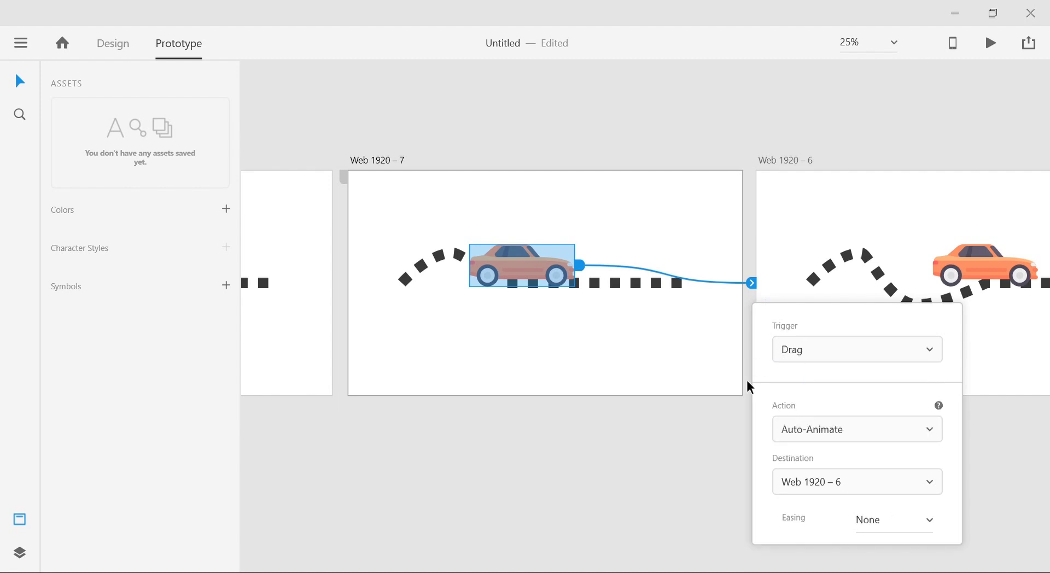
{"action": "left_click", "coordinate": [549, 427]}
{"action": "left_click_drag", "start_coordinate": [548, 426], "coordinate": [691, 431]}
{"action": "left_click", "coordinate": [729, 324]}
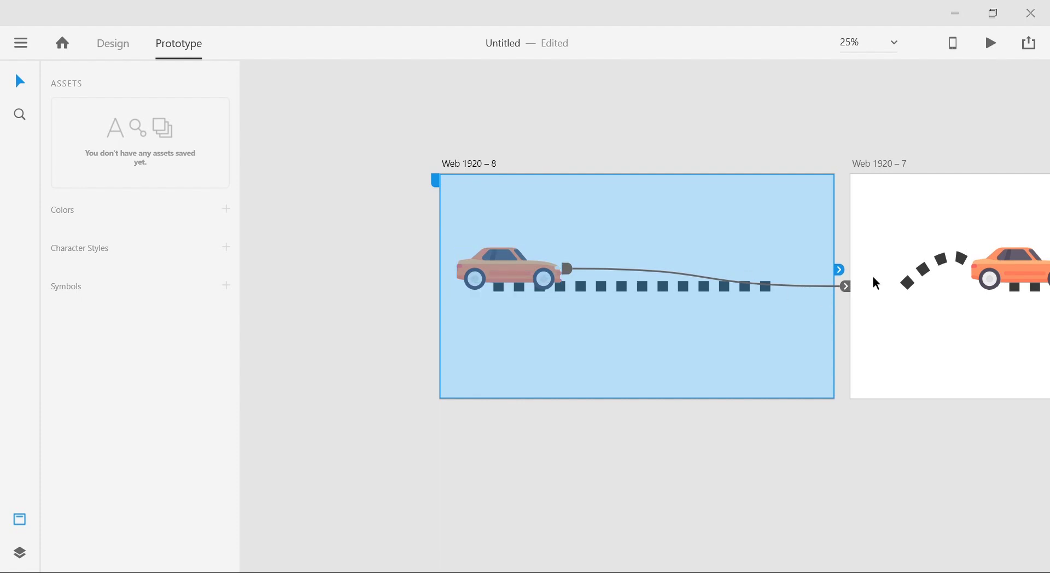
Preview the prototype from Web 1920 – 8, with the car at the start of the straight road.
{"action": "key", "text": "ctrl+Return"}
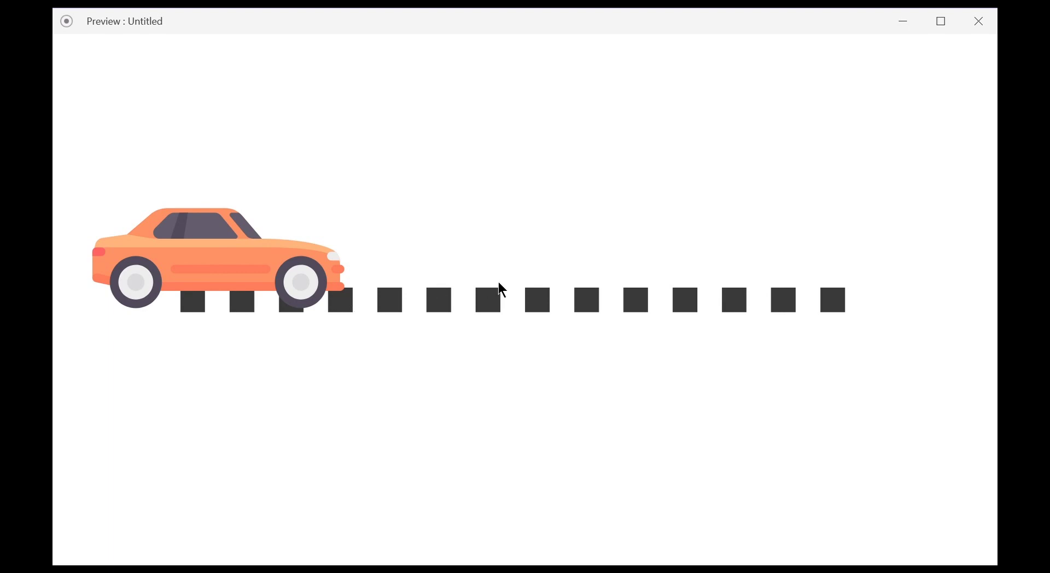
Drag the car twice so it drives right as the dashed road morphs into a wave.
{"action": "left_click", "coordinate": [191, 270]}
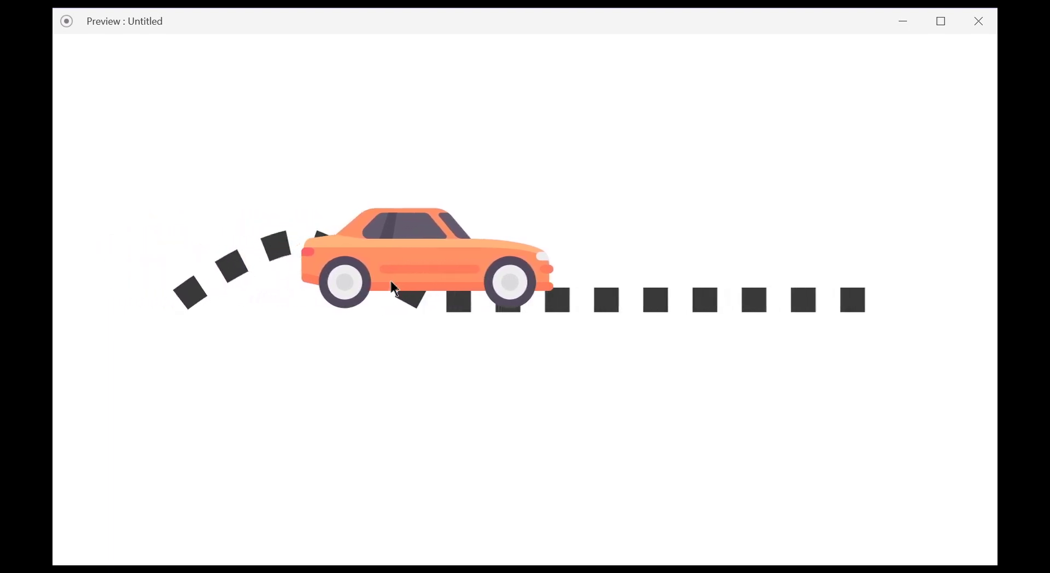
{"action": "left_click", "coordinate": [453, 273]}
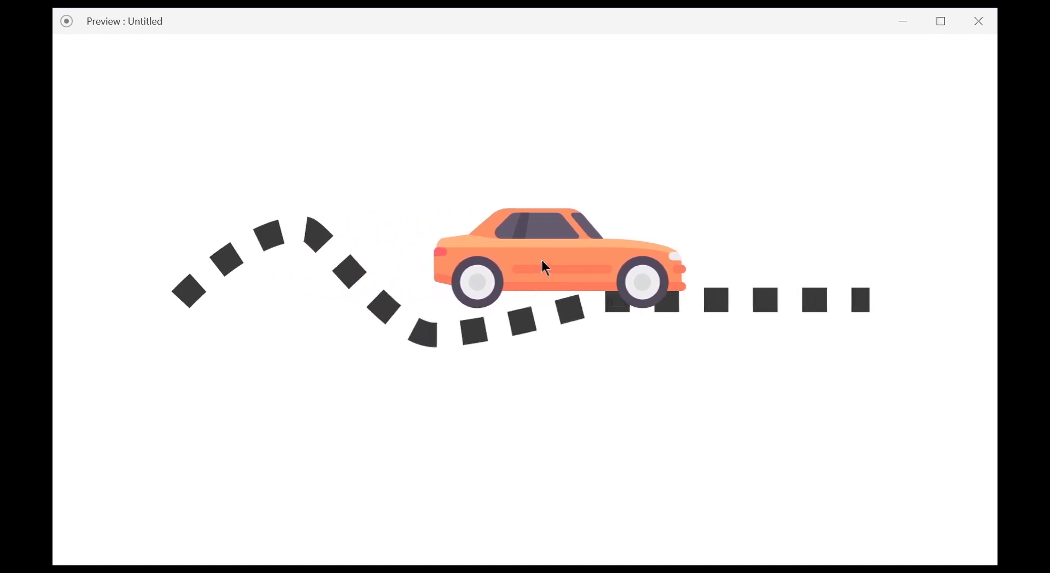